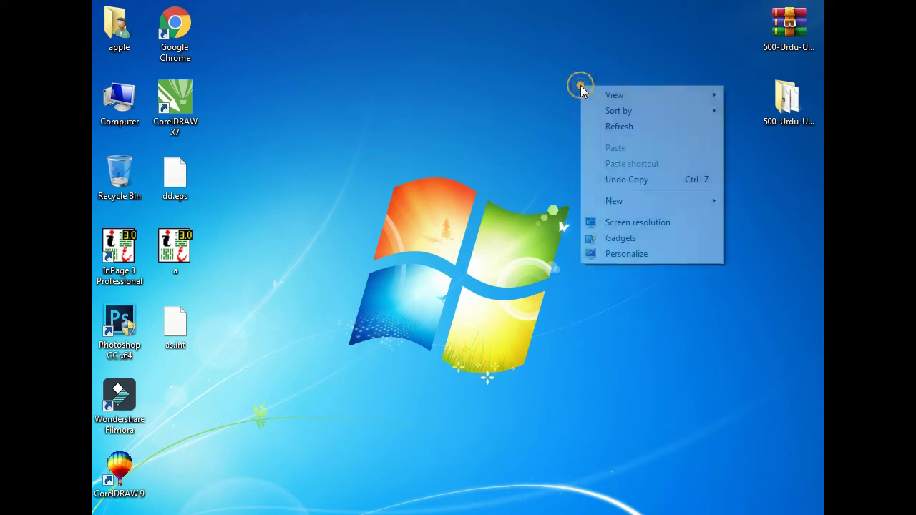
click(660, 127)
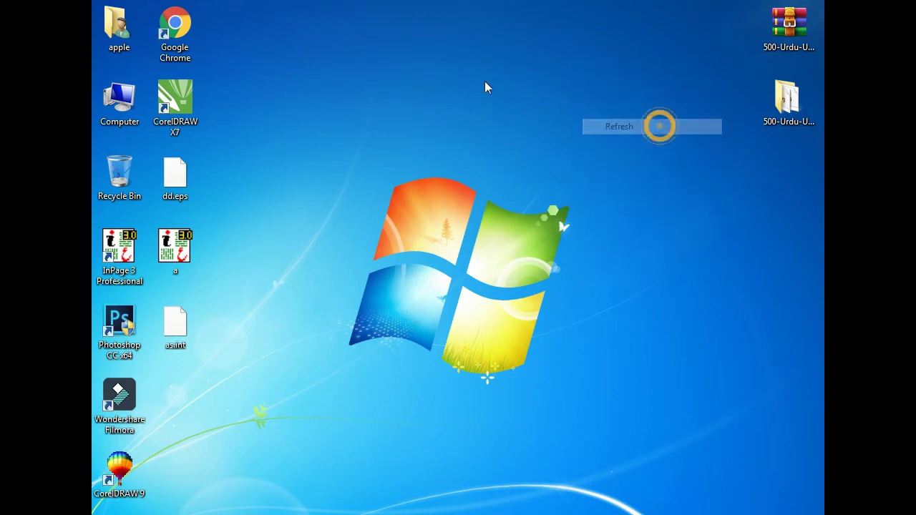
right_click(485, 69)
click(583, 109)
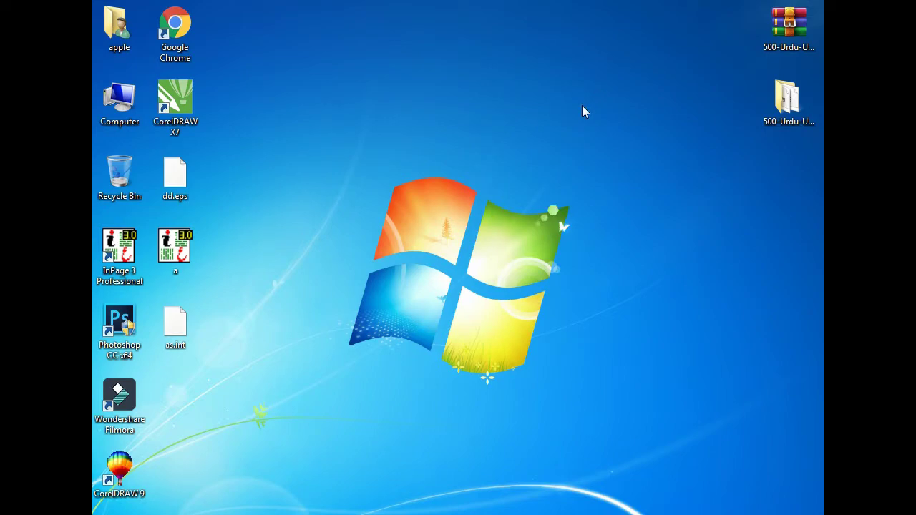
right_click(673, 40)
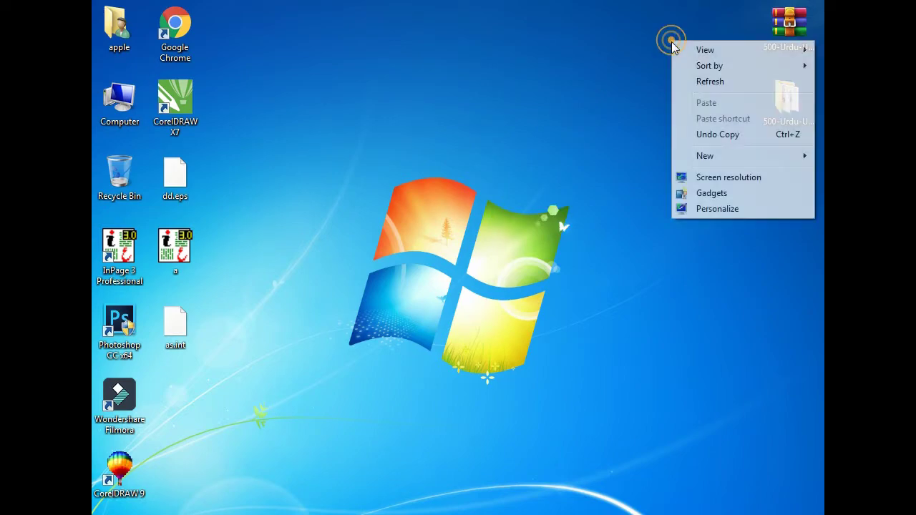
click(707, 80)
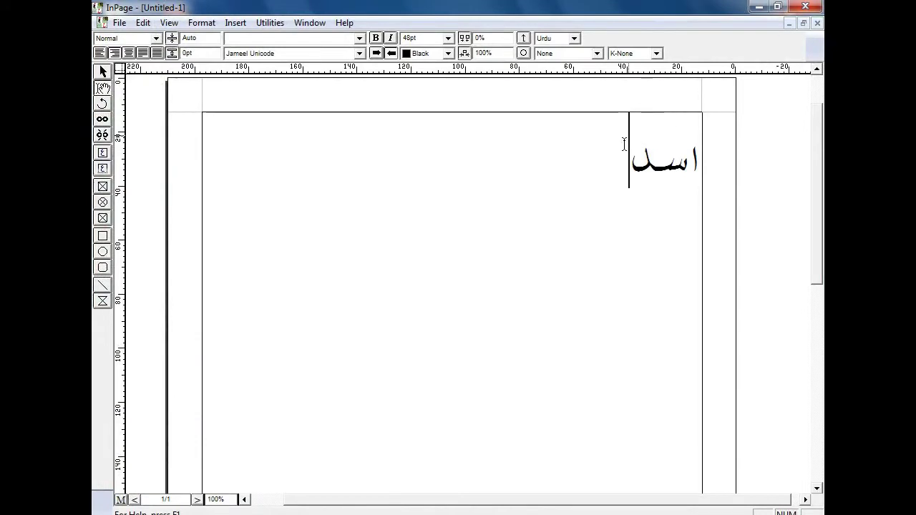
Change the font of the Urdu word in the InPage document to Noori Nastaliq.
double_click(619, 149)
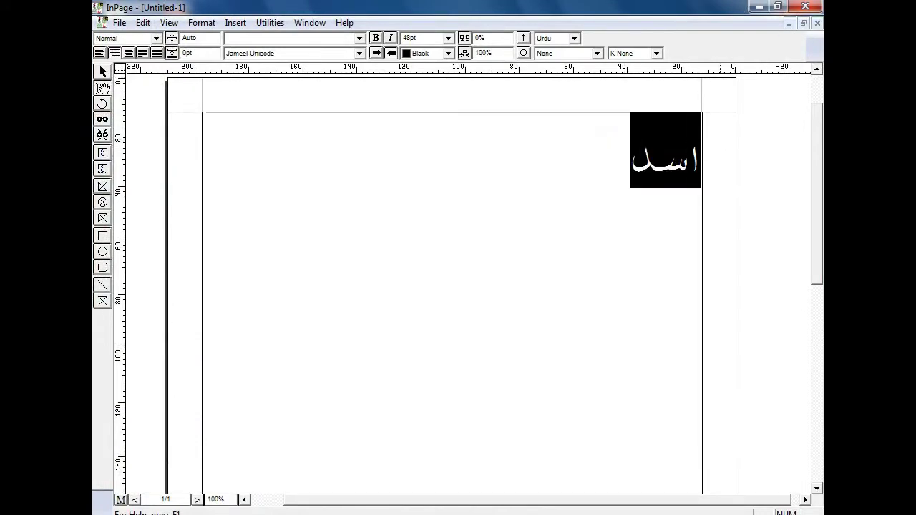
click(247, 55)
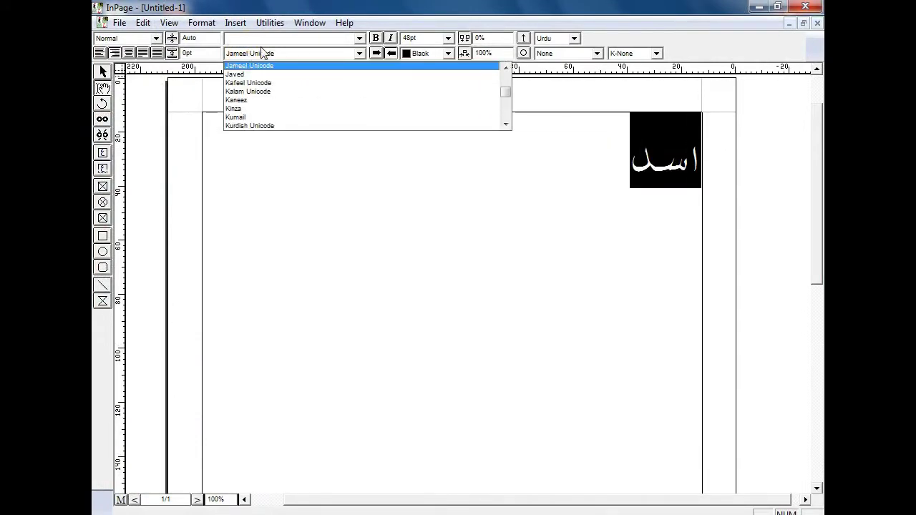
key(Home)
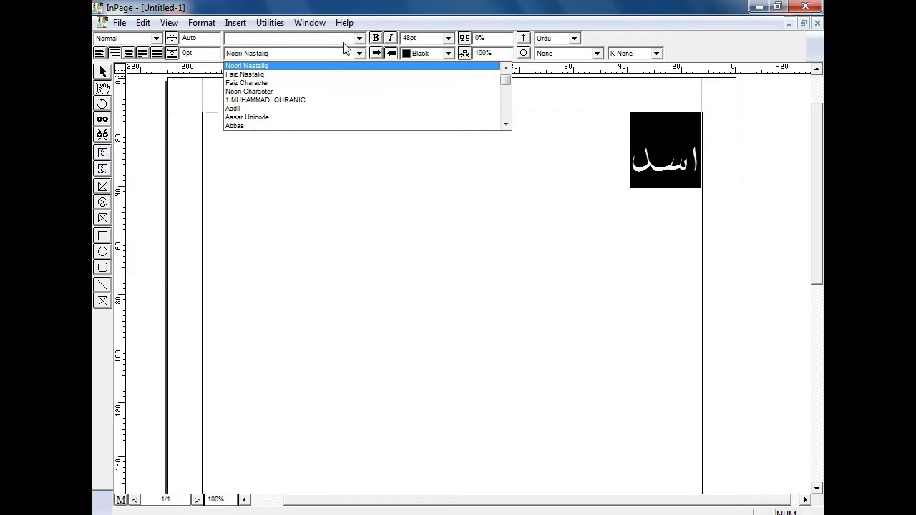
click(317, 66)
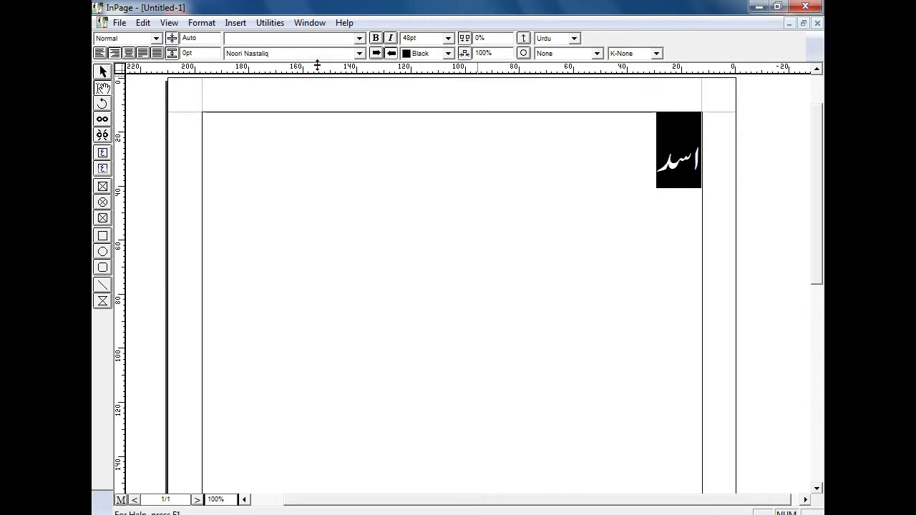
Apply the K-Always kashida option to the Urdu word on the page.
click(522, 169)
double_click(605, 148)
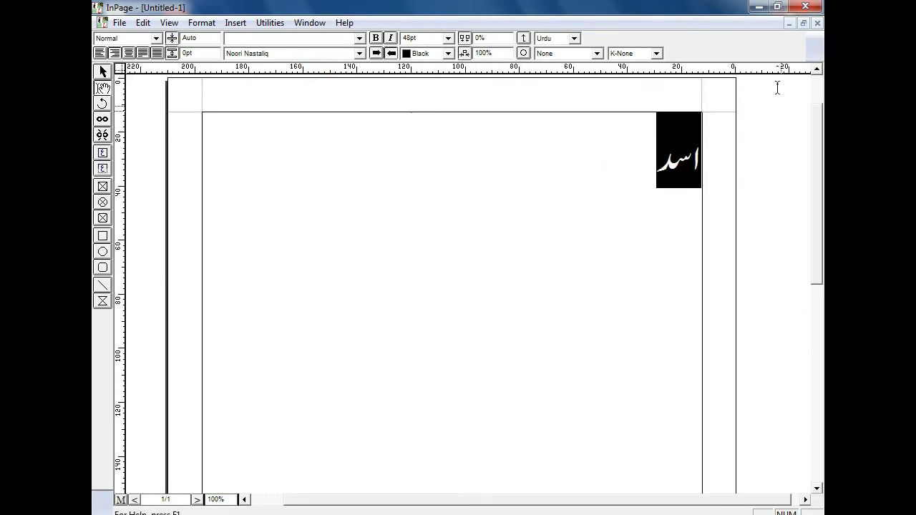
click(655, 53)
click(640, 82)
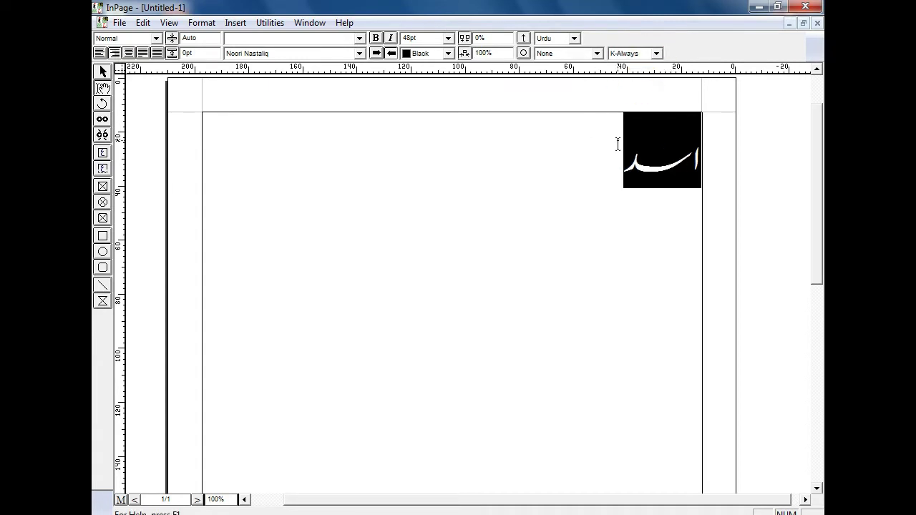
Set the Urdu word's kashida option back to K-None.
click(617, 143)
drag(620, 166, 720, 146)
click(639, 55)
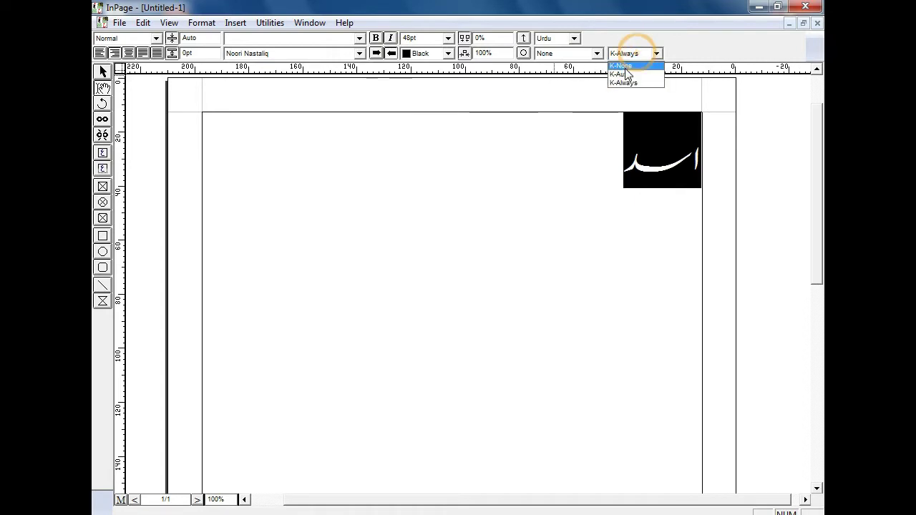
click(622, 67)
click(613, 137)
Change the font of the Urdu word to Faiz Nastaliq and deselect it.
double_click(547, 197)
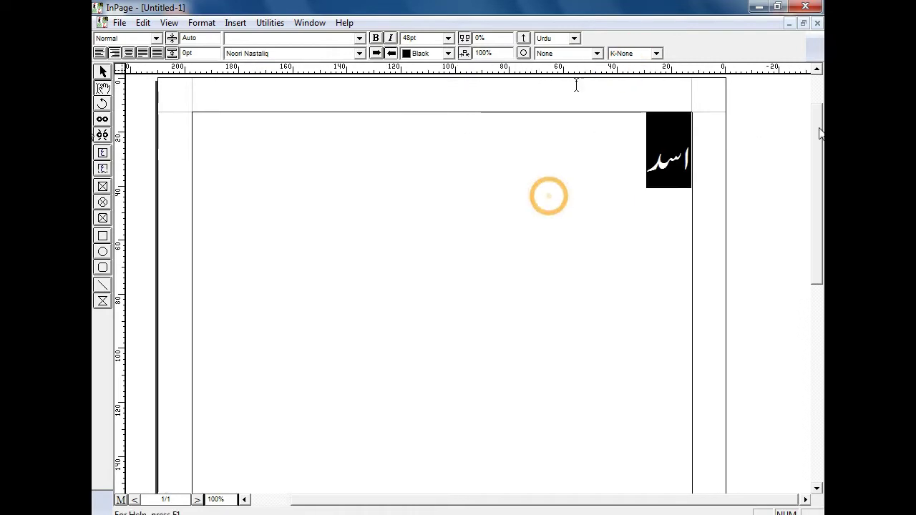
click(272, 54)
click(263, 54)
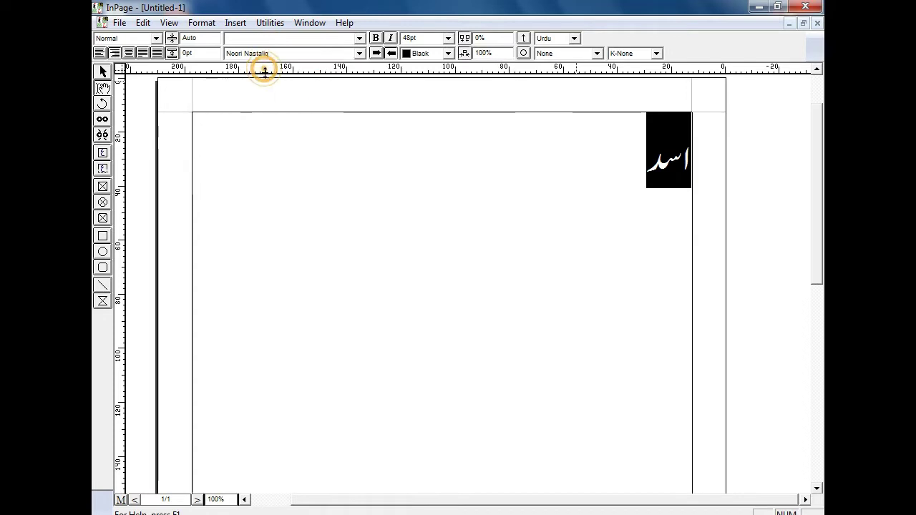
click(299, 51)
click(279, 75)
click(436, 157)
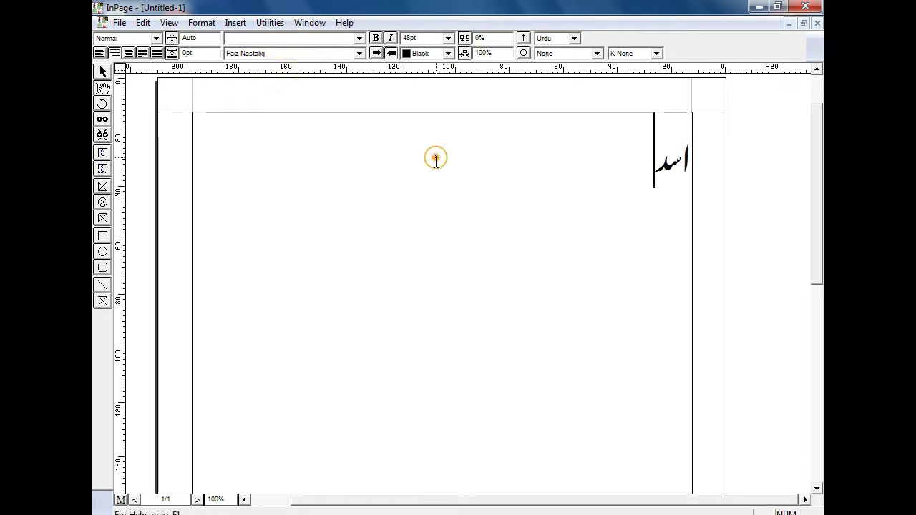
Switch to the 500-Urdu-Unicode-Fonts folder on the desktop, look through its font files and put its window away.
click(758, 11)
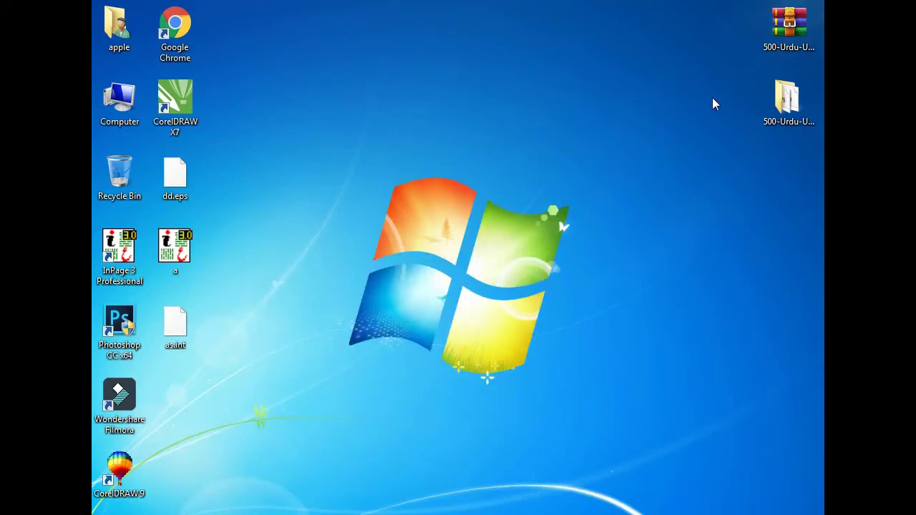
click(796, 84)
double_click(796, 84)
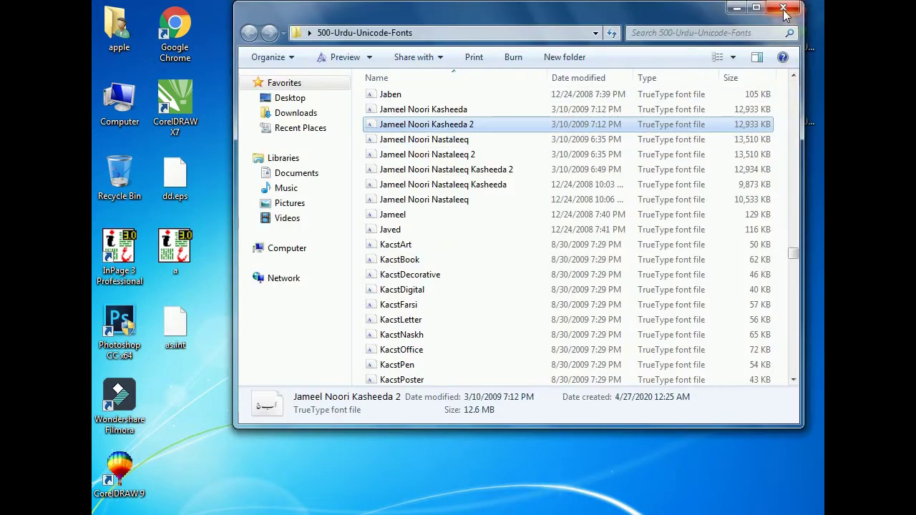
click(761, 11)
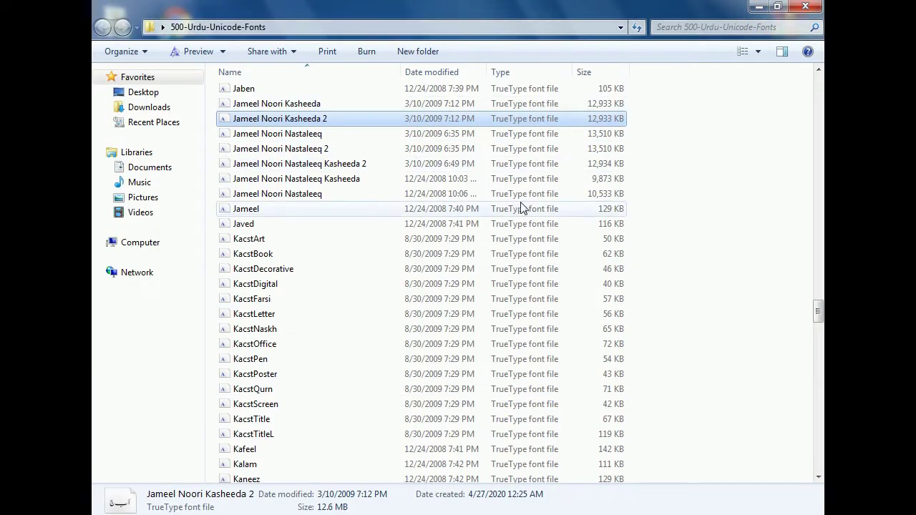
scroll(521, 206, up, 10)
scroll(522, 206, up, 15)
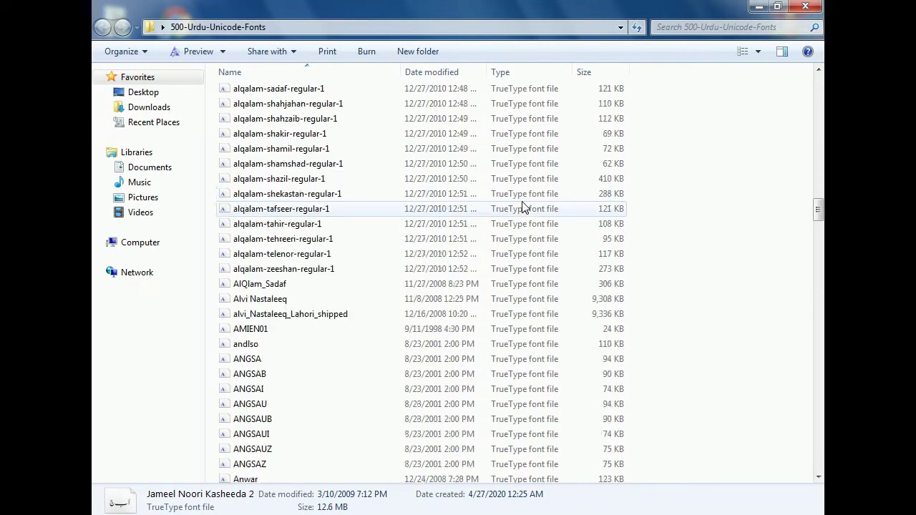
scroll(522, 206, up, 12)
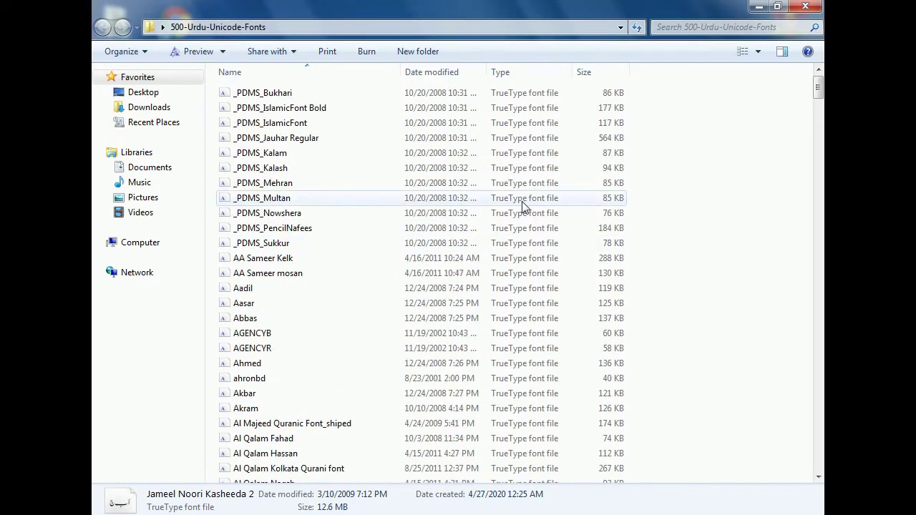
click(651, 129)
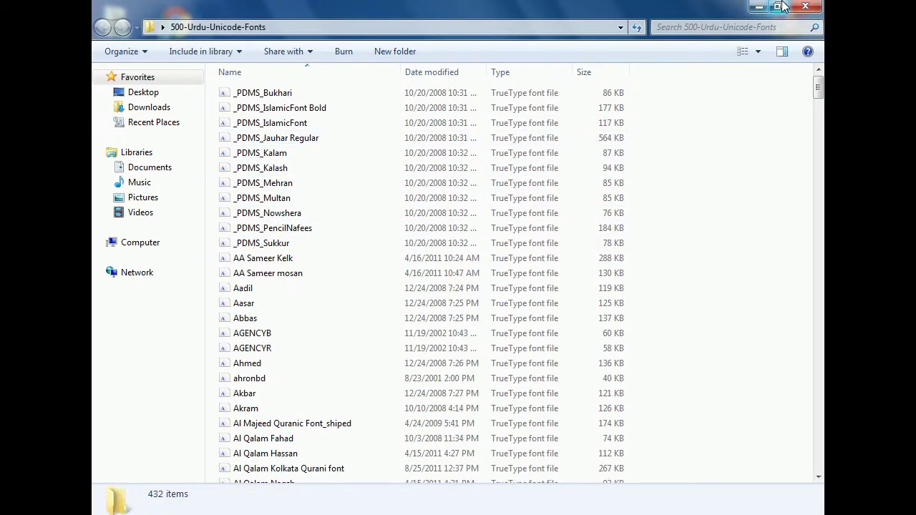
double_click(741, 10)
click(739, 8)
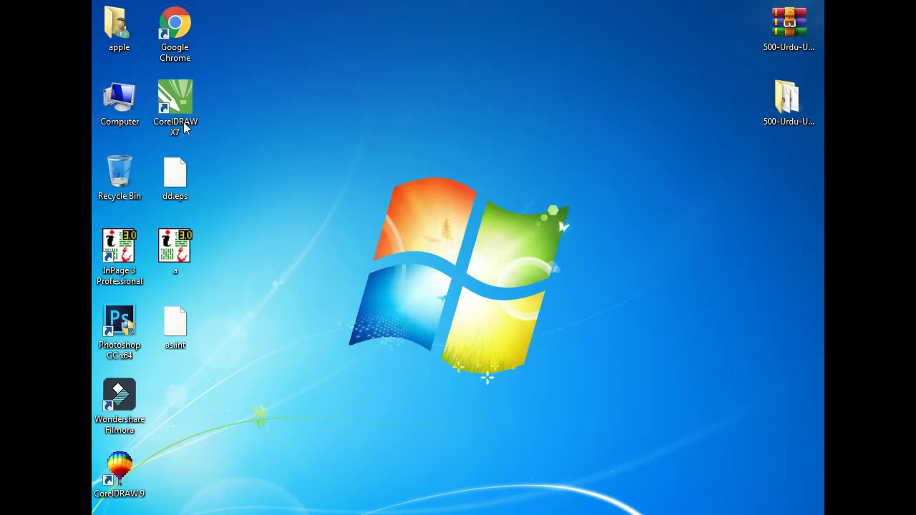
Open the Windows folder on Local Disk (C:) in a maximized window.
double_click(104, 101)
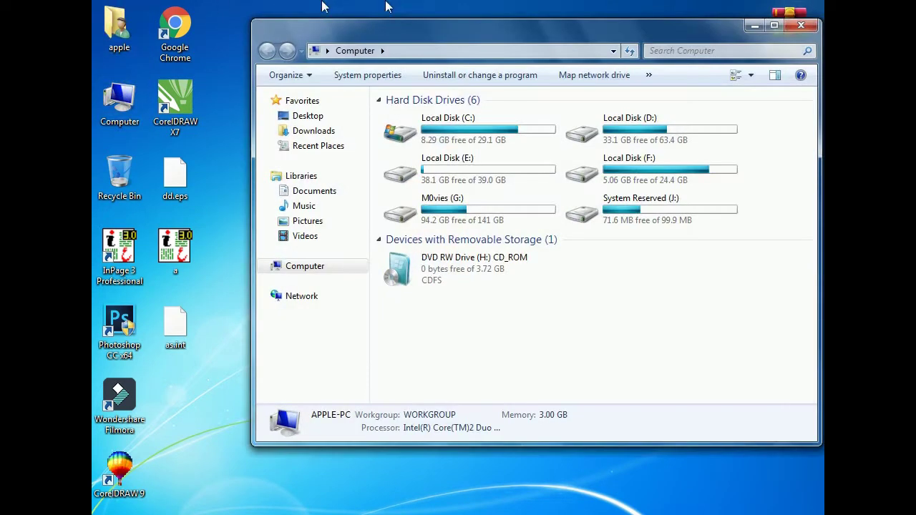
double_click(569, 30)
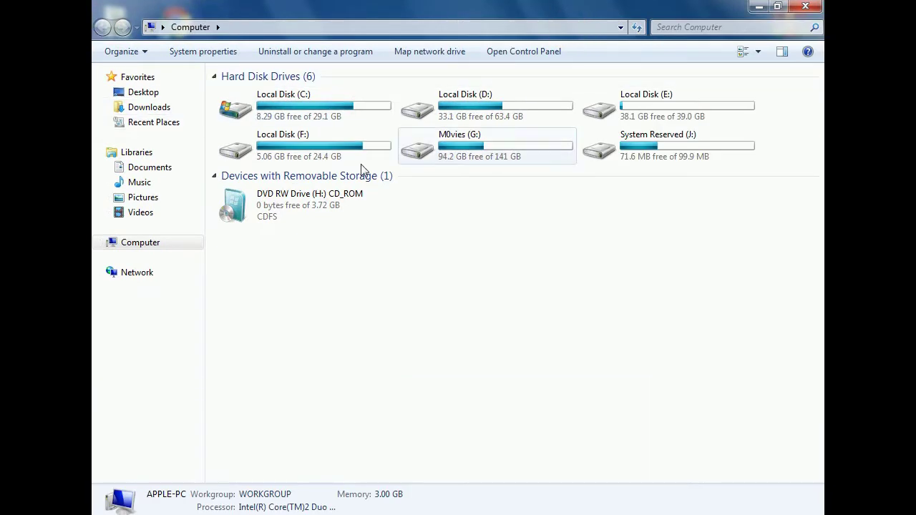
click(756, 28)
click(327, 103)
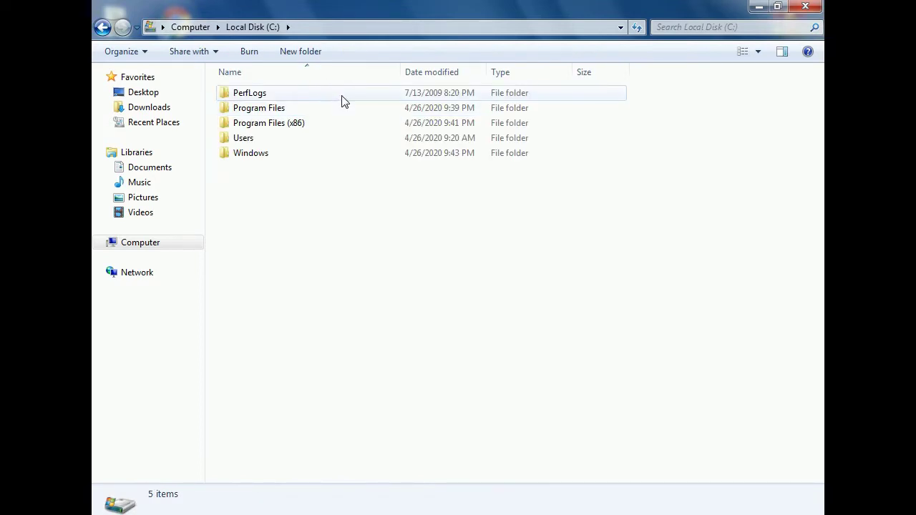
double_click(288, 153)
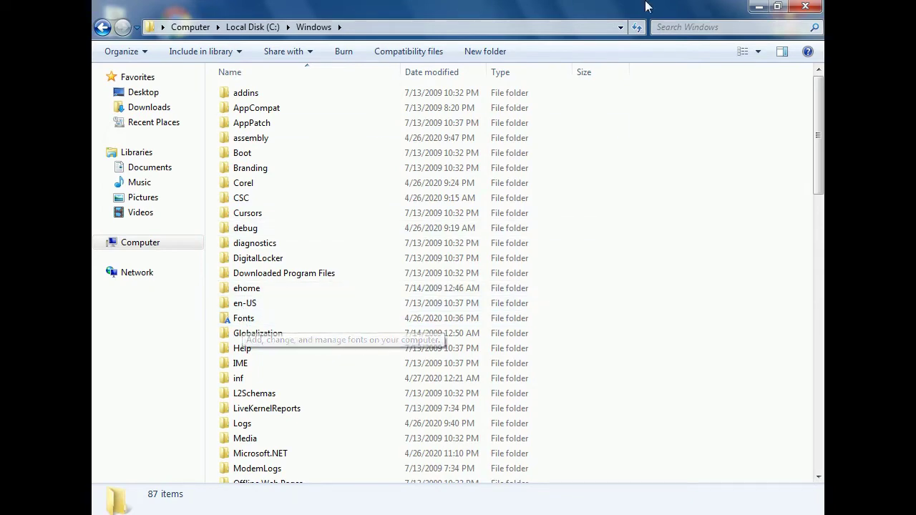
Search the Windows folder for "fonts" and open the Fonts folder to look through the installed fonts.
click(726, 26)
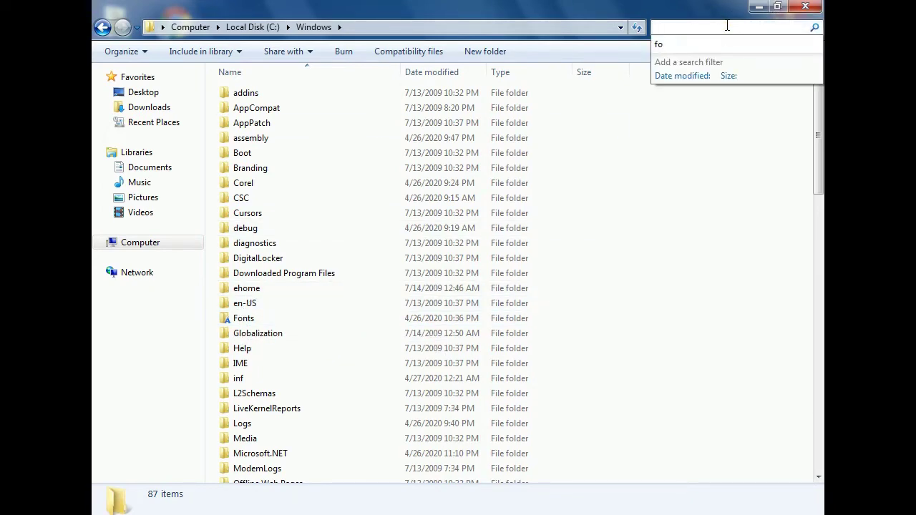
text(fo)
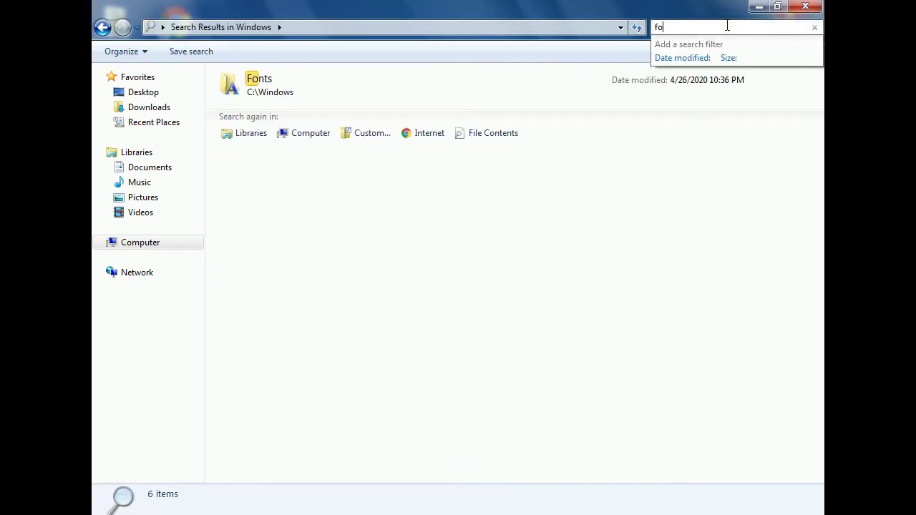
text(nts)
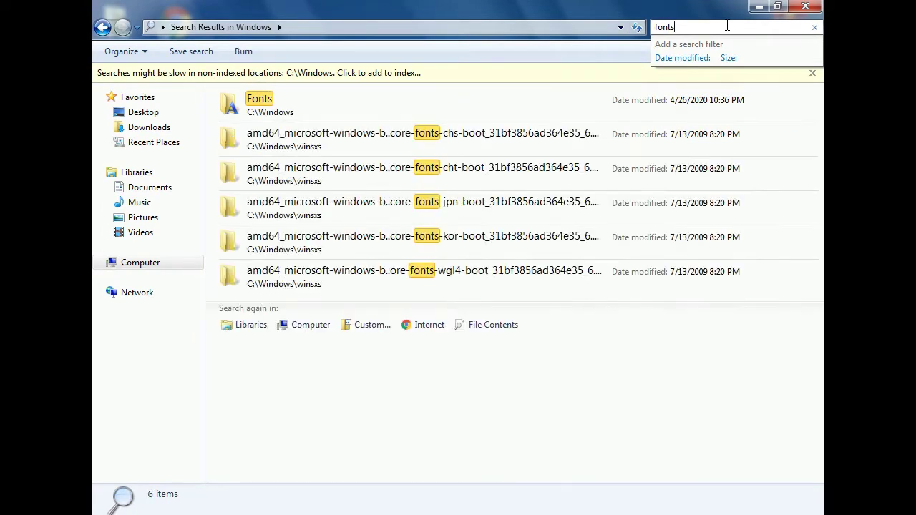
double_click(279, 106)
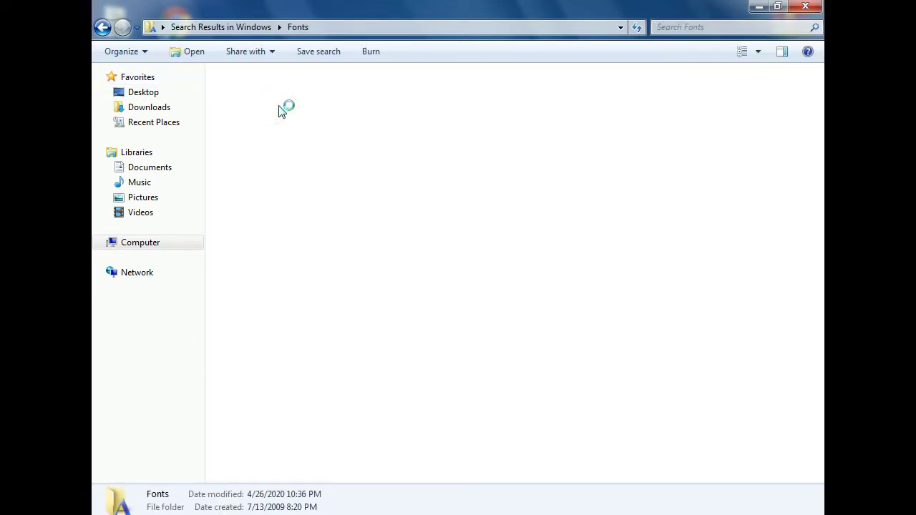
scroll(551, 207, down, 20)
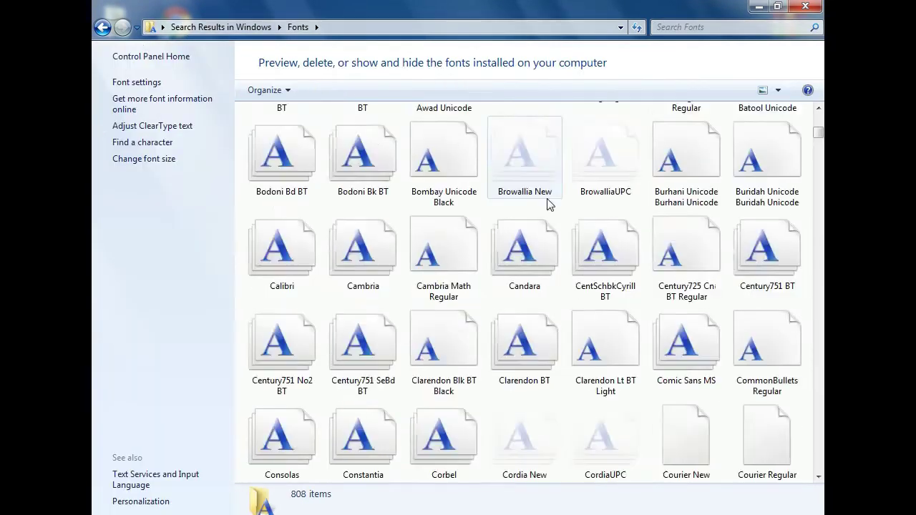
scroll(558, 224, down, 20)
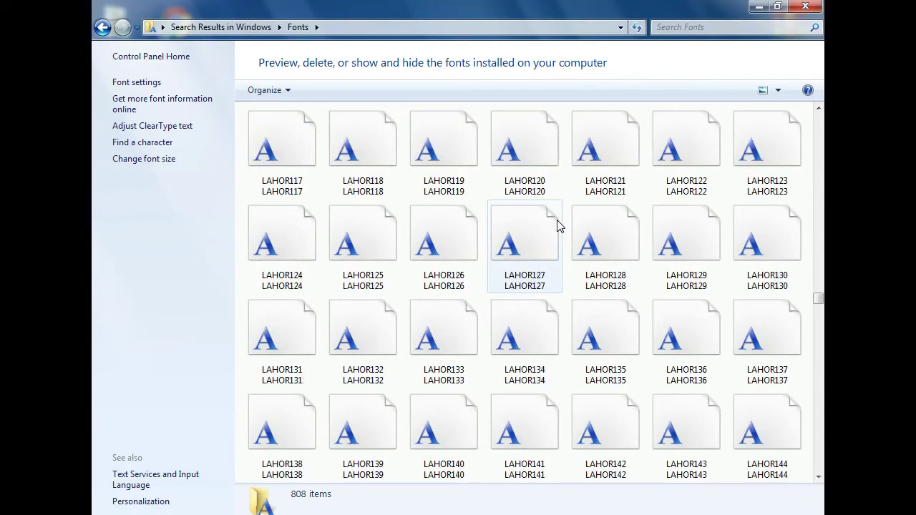
scroll(558, 226, down, 20)
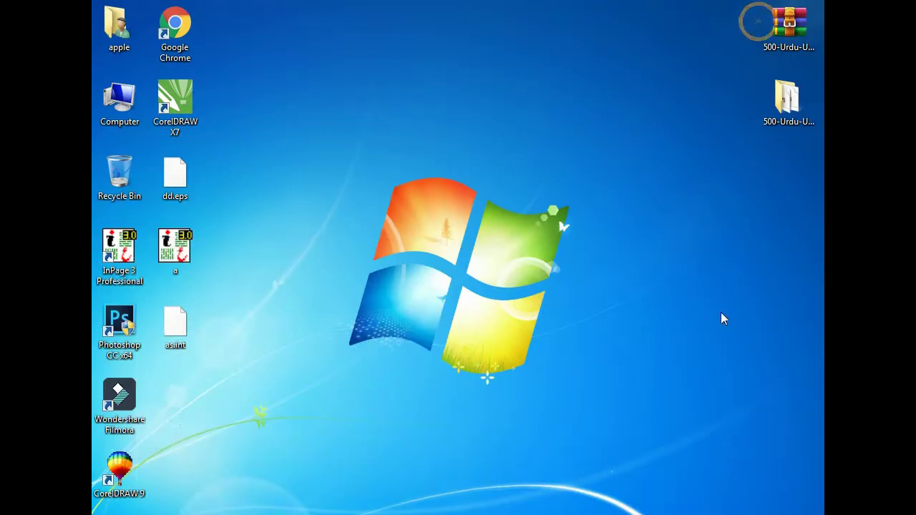
Copy all font files from the 500-Urdu-Unicode-Fonts folder on the desktop into the Windows Fonts folder.
double_click(788, 100)
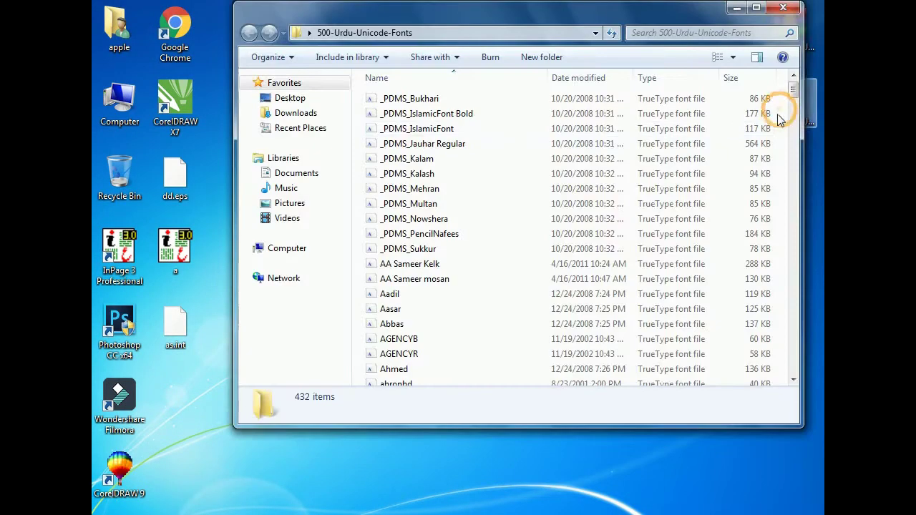
click(755, 8)
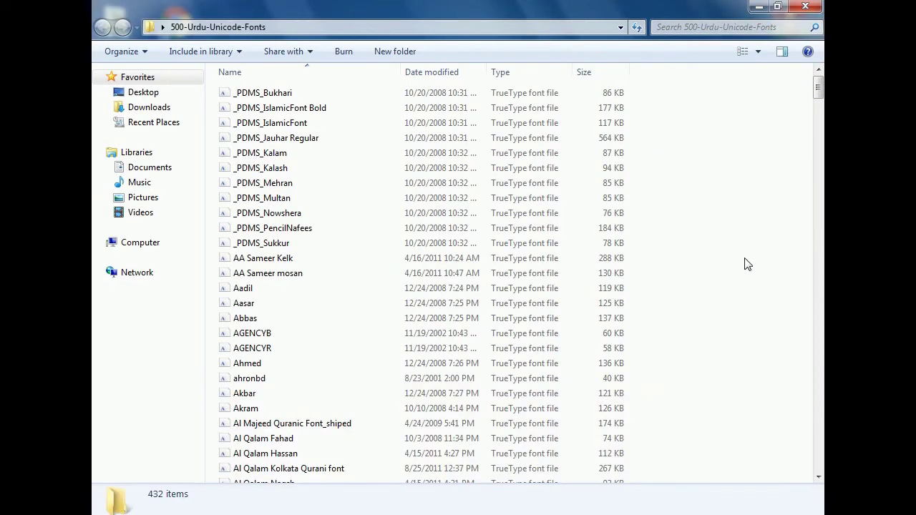
key(ctrl+a)
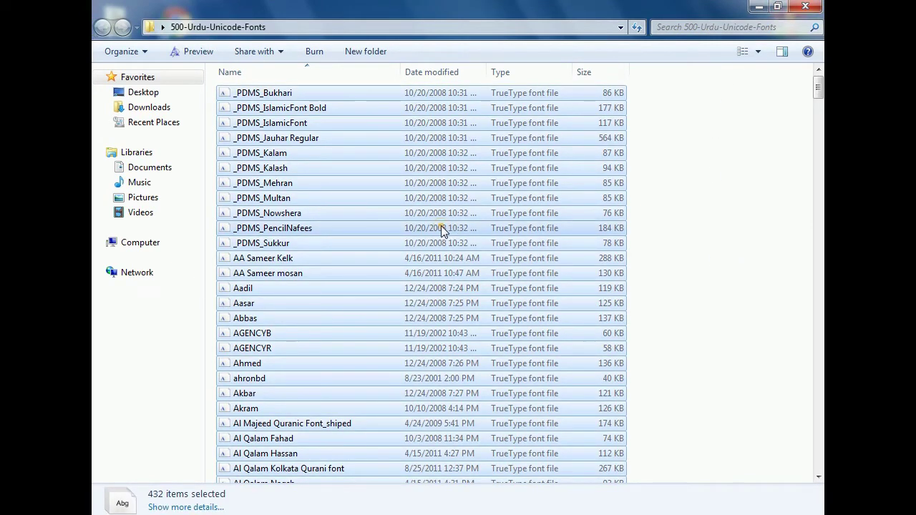
drag(441, 228, 671, 424)
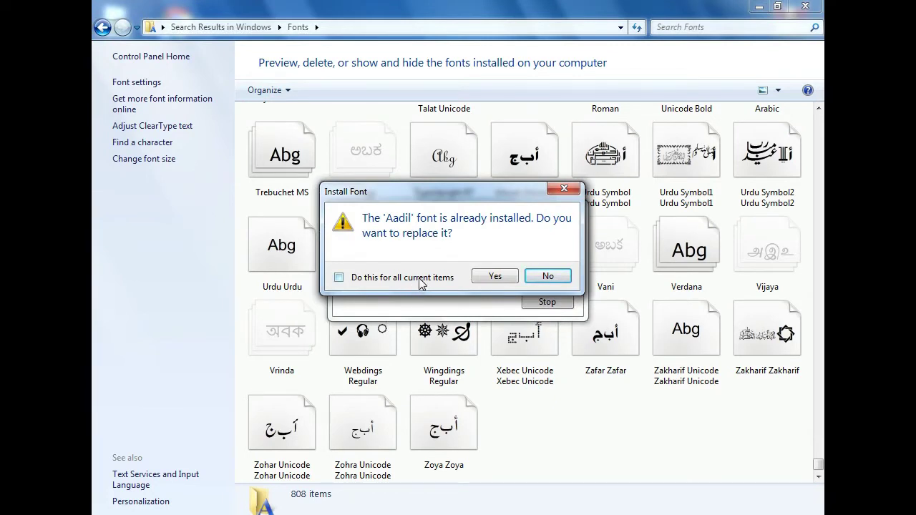
Replace the fonts that are already installed, dismiss the invalid-file notices and look through the Fonts folder.
click(493, 277)
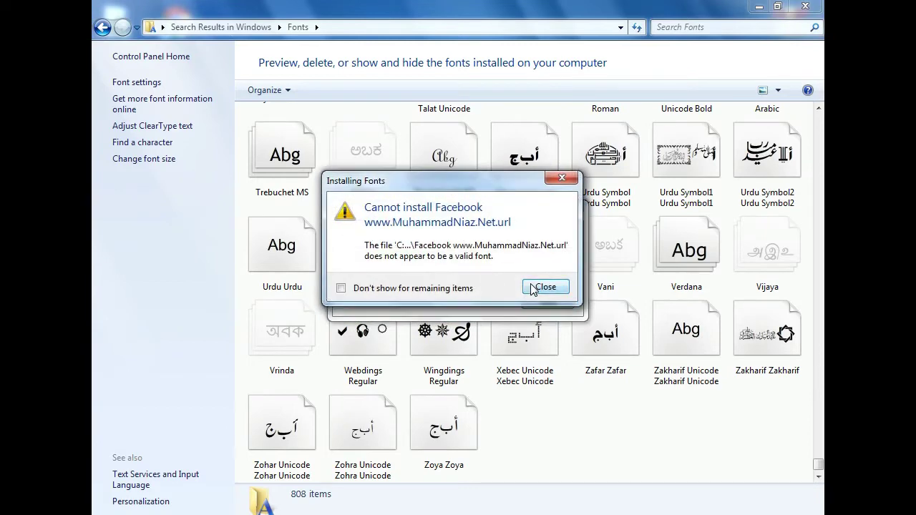
click(532, 288)
click(531, 289)
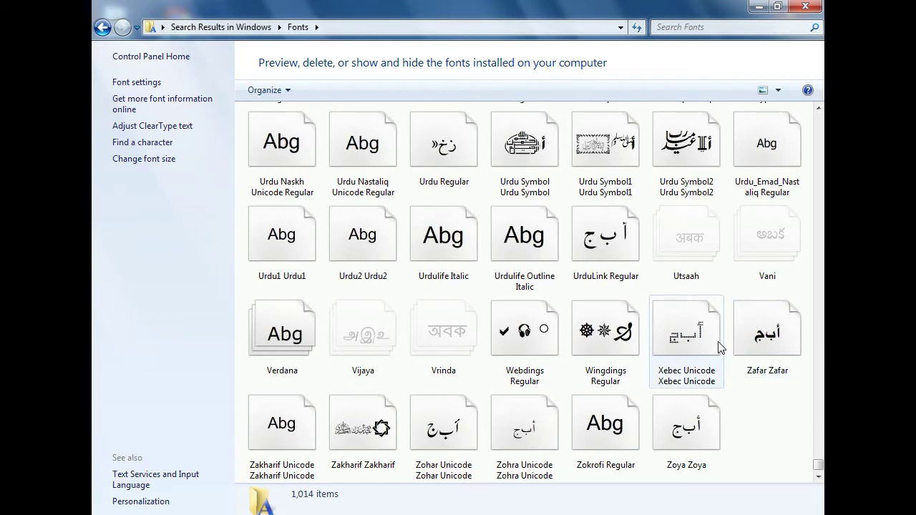
scroll(719, 347, up, 5)
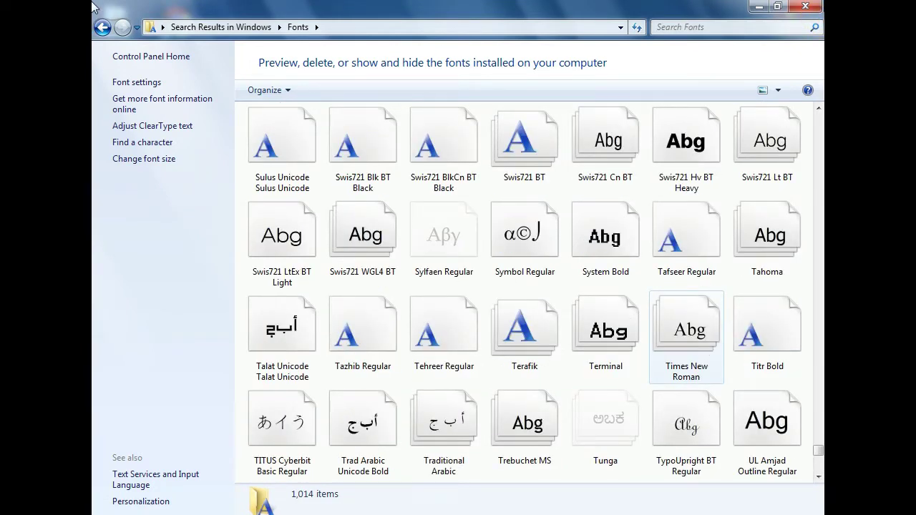
scroll(644, 262, up, 2)
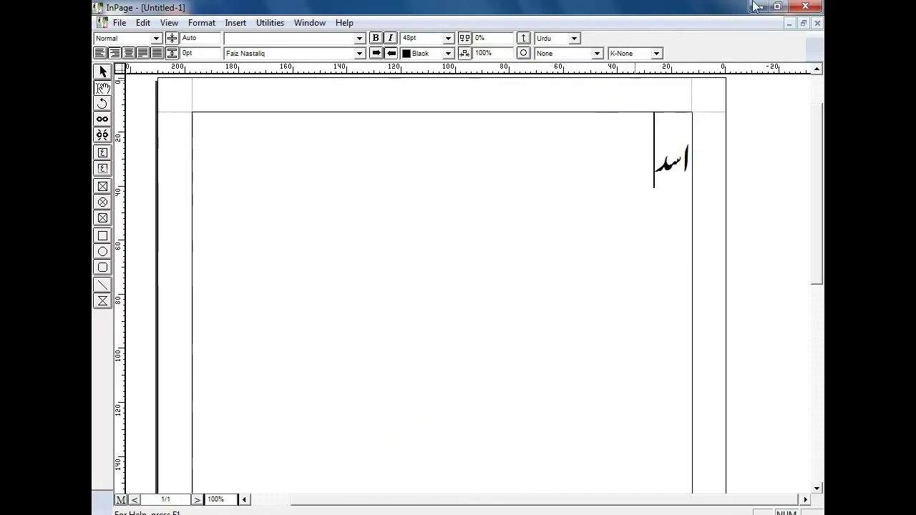
Close InPage without saving the untitled document and start InPage 3 Professional again.
click(805, 6)
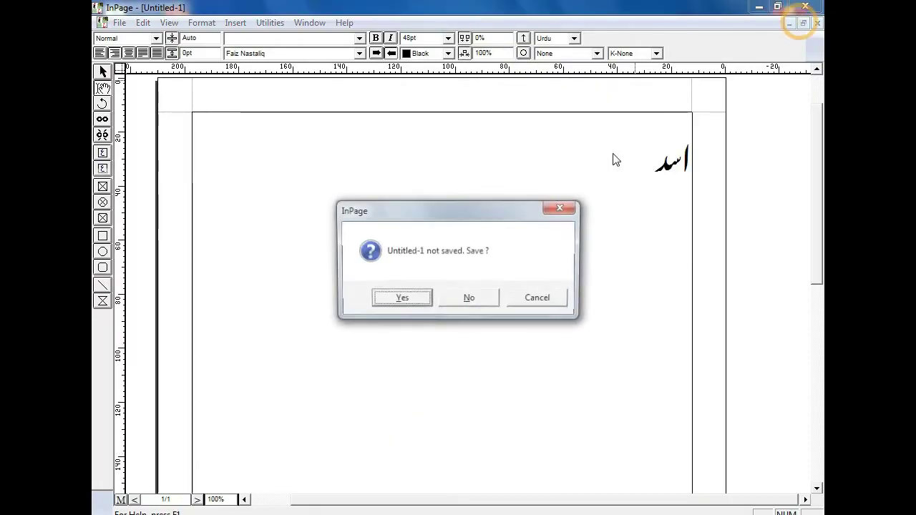
click(492, 297)
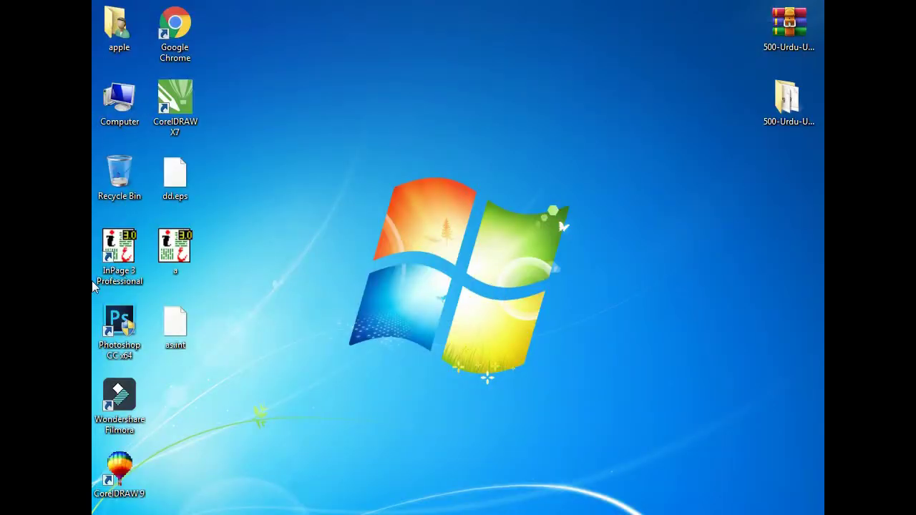
double_click(109, 261)
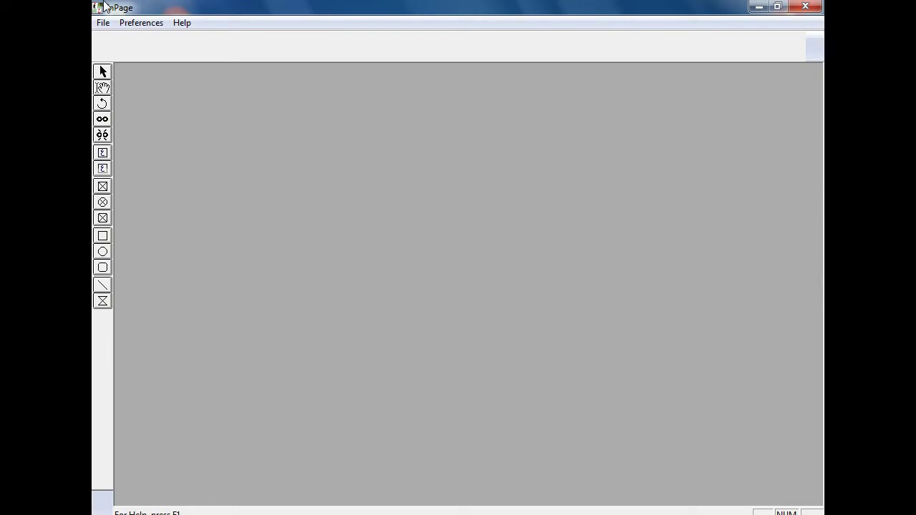
Create a new document with the default settings and enter the Urdu text رومان گرافکس at its start.
click(103, 22)
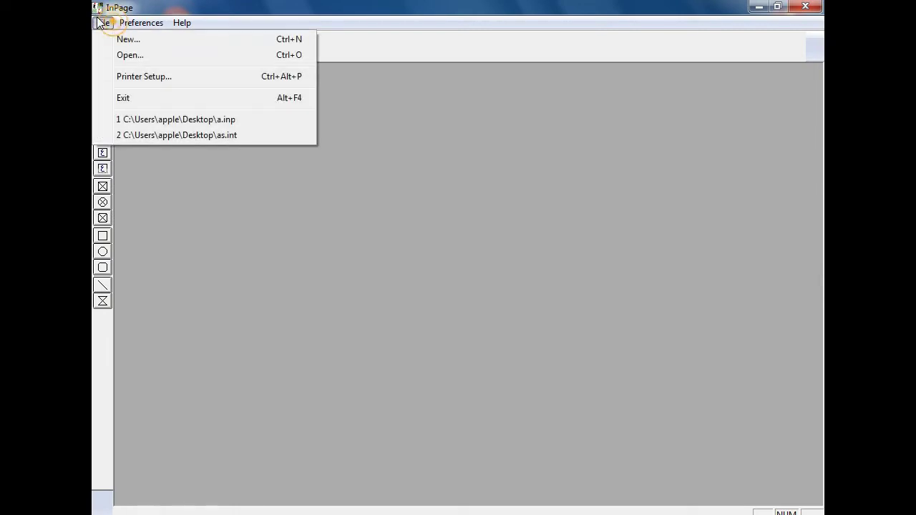
click(136, 39)
click(570, 220)
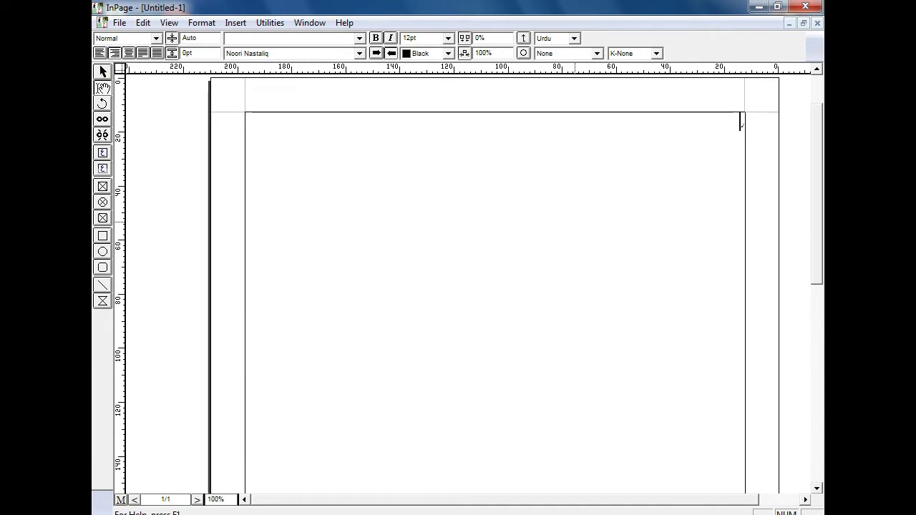
text(ز)
text(فکس)
Set the size of the whole Urdu text to 60pt and deselect it.
drag(681, 129, 755, 122)
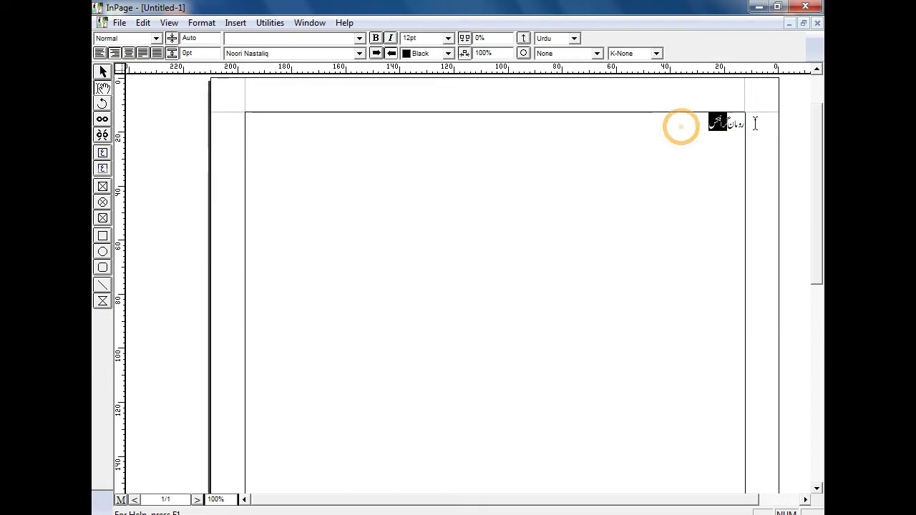
click(448, 38)
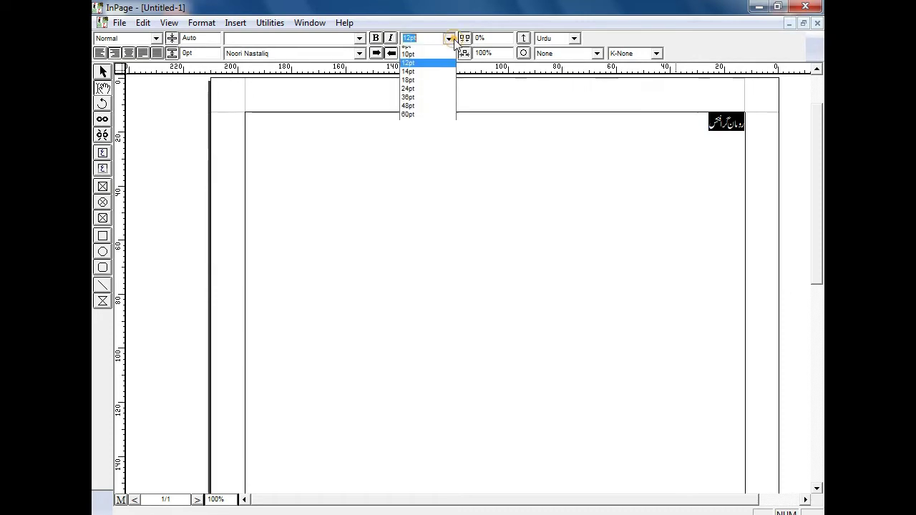
click(410, 116)
click(486, 203)
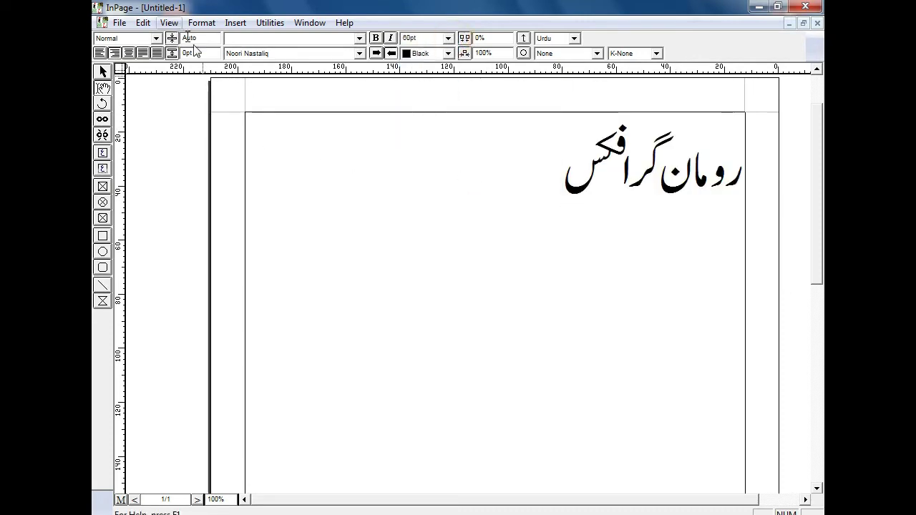
drag(520, 166, 737, 150)
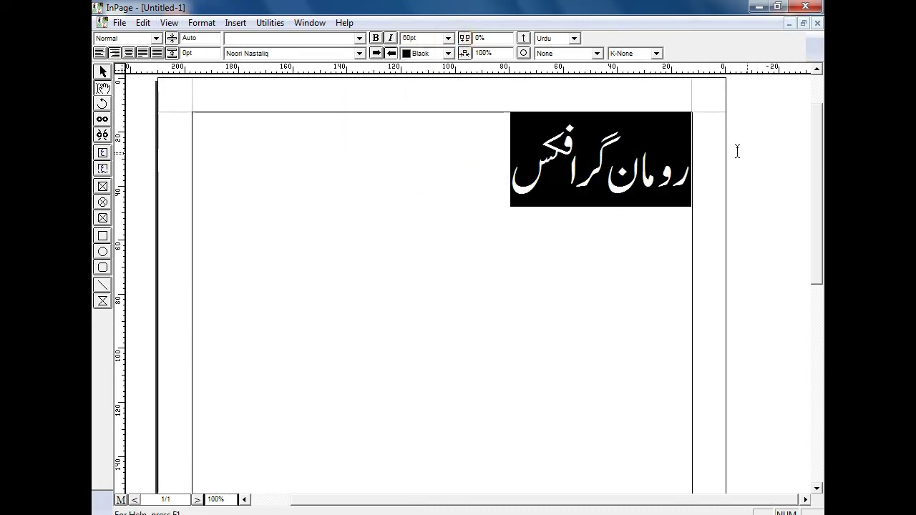
click(340, 63)
click(420, 150)
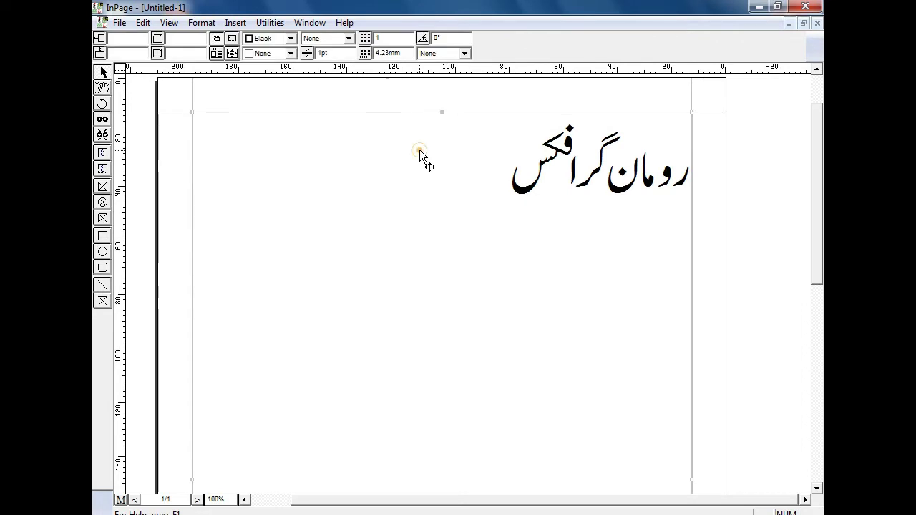
click(102, 87)
click(640, 196)
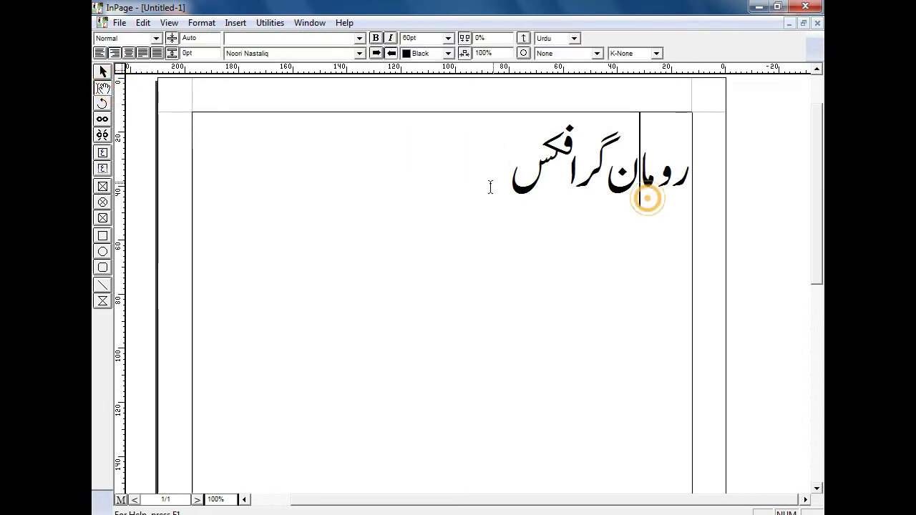
Change the font of the whole Urdu text to Jameel Noori Kasheeda and deselect it.
drag(490, 183, 717, 178)
click(359, 54)
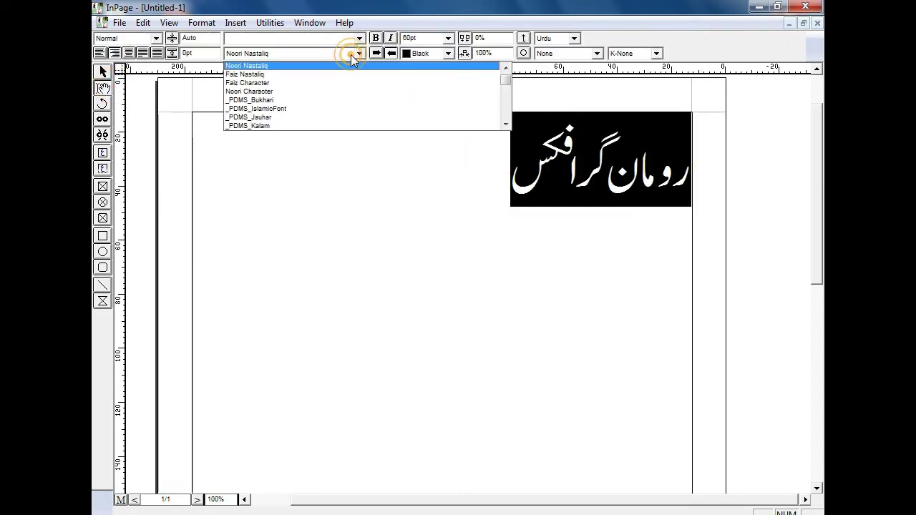
key(j)
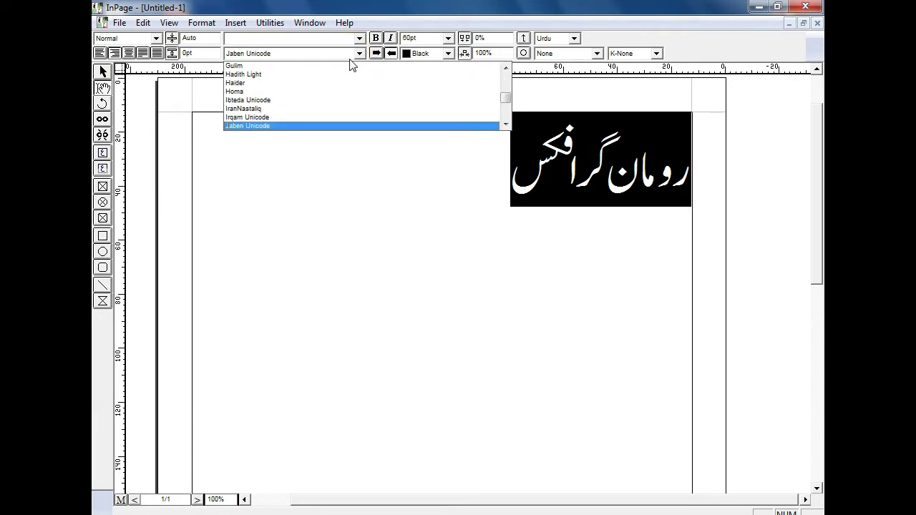
scroll(344, 113, down, 2)
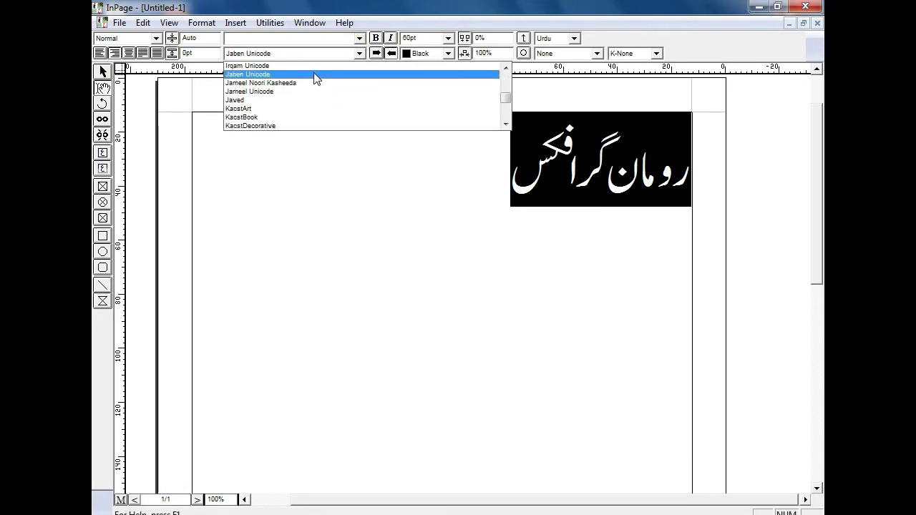
click(324, 83)
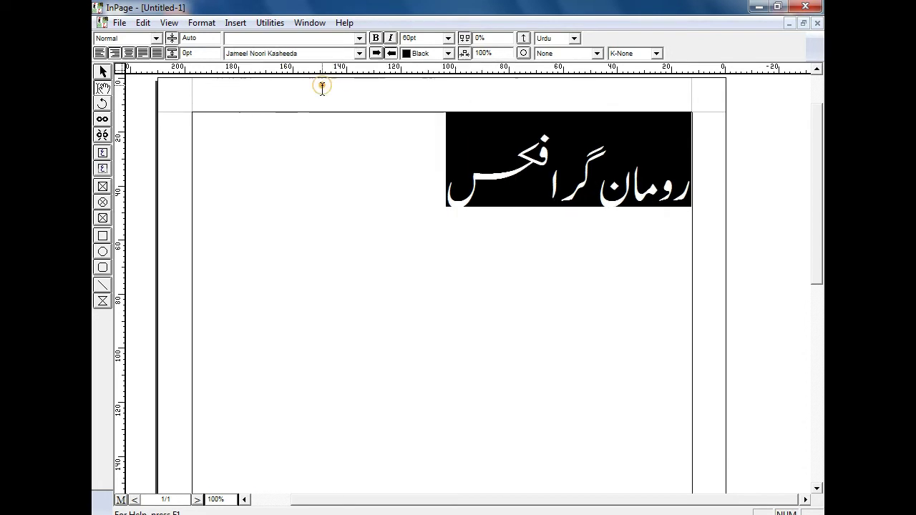
click(389, 179)
Select the whole Urdu text again and try it in the Jameel Unicode and Javed fonts.
drag(420, 185, 702, 188)
click(324, 56)
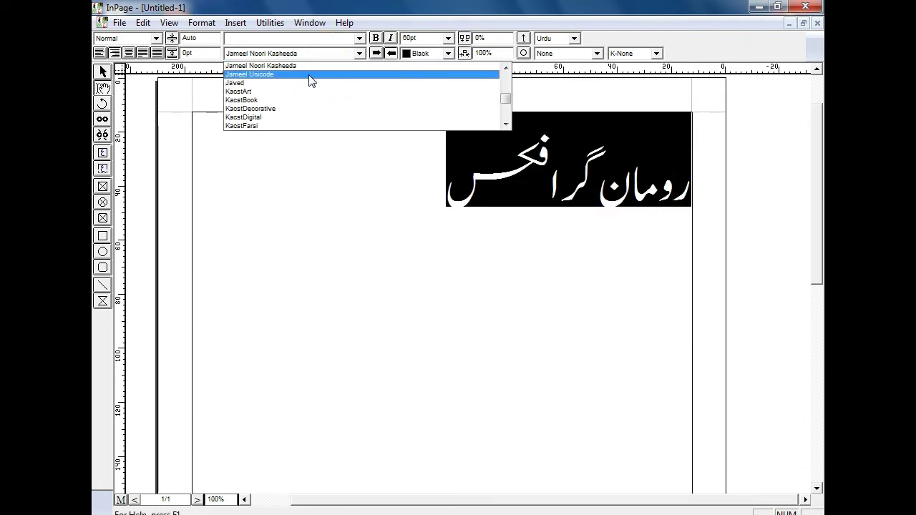
click(310, 81)
click(324, 56)
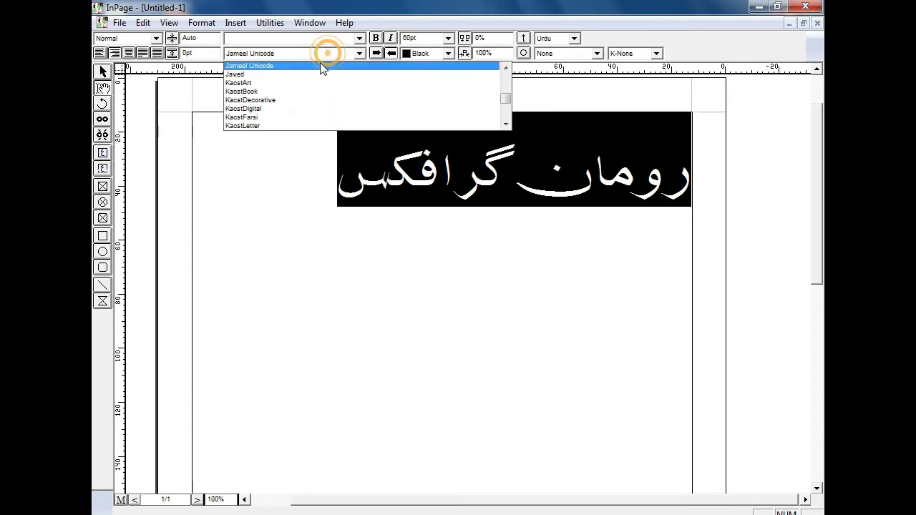
click(307, 75)
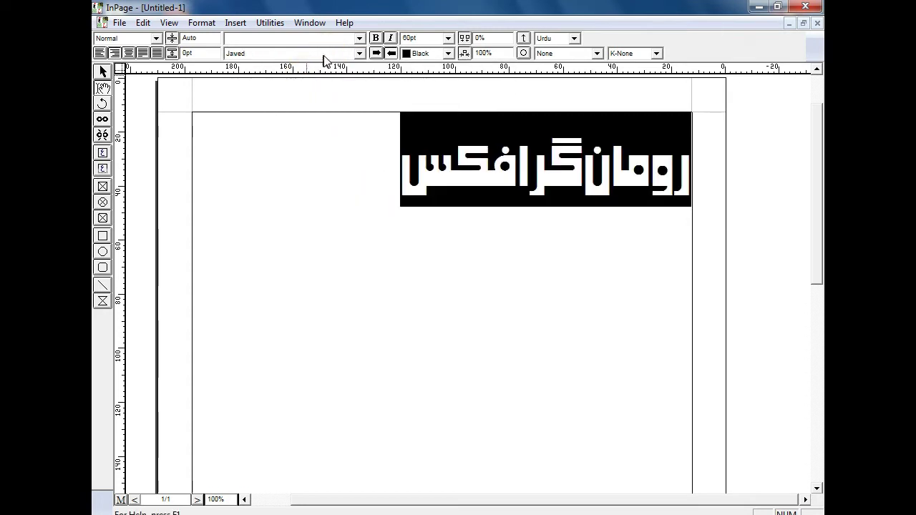
Try the selected Urdu text in the KacstOffice and KacstTitle fonts.
click(323, 53)
scroll(291, 116, down, 2)
scroll(282, 107, down, 1)
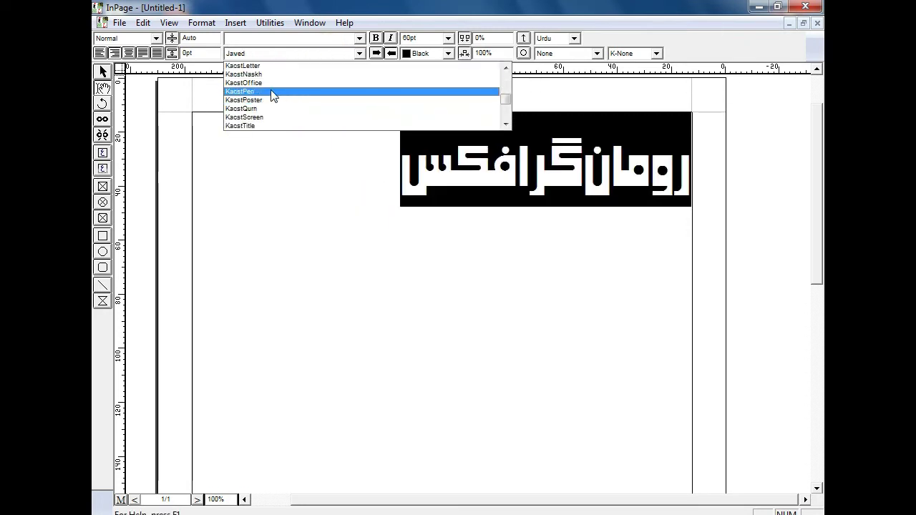
click(275, 84)
click(286, 53)
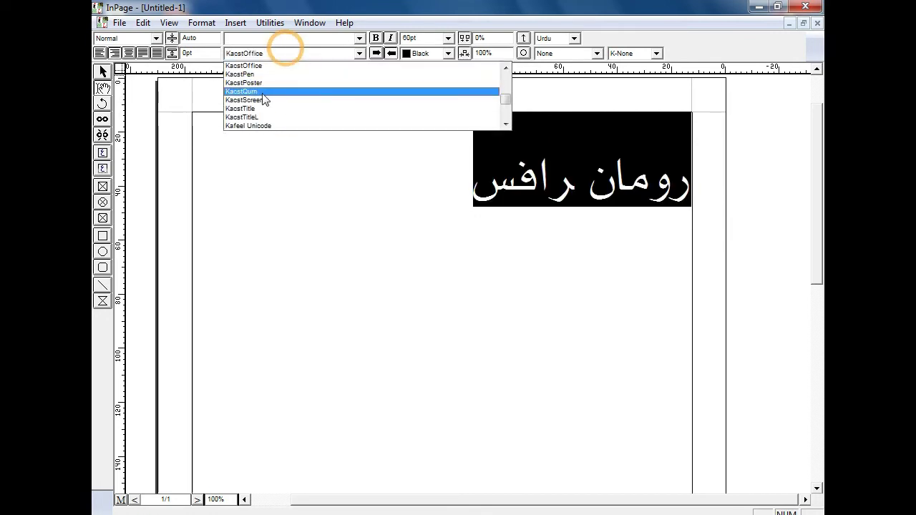
click(261, 112)
Change the font of the Urdu text to Kinza and deselect it.
click(342, 54)
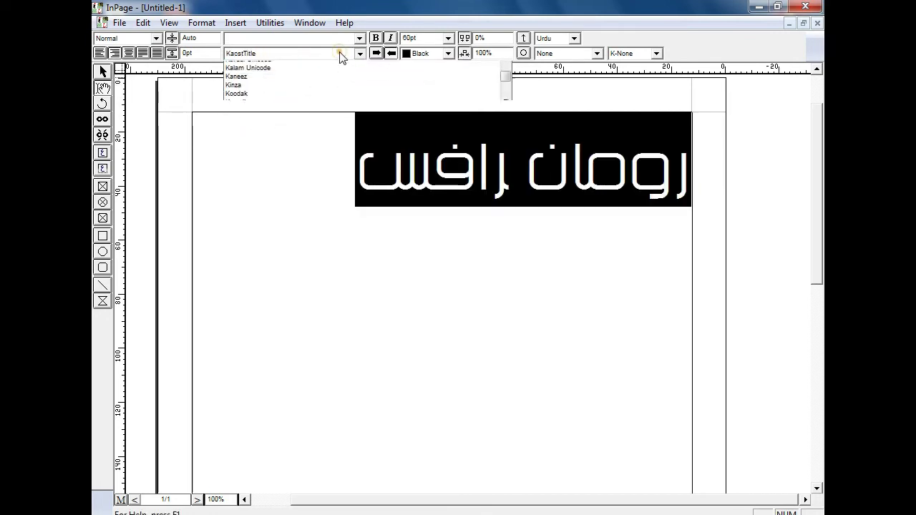
click(299, 107)
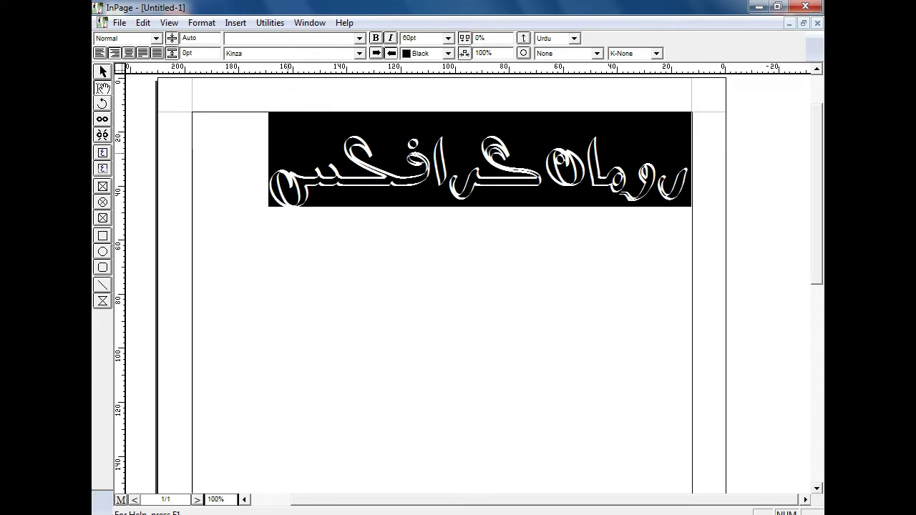
click(241, 170)
Select the Urdu text and change its font to Lateef.
drag(241, 167, 613, 108)
click(344, 53)
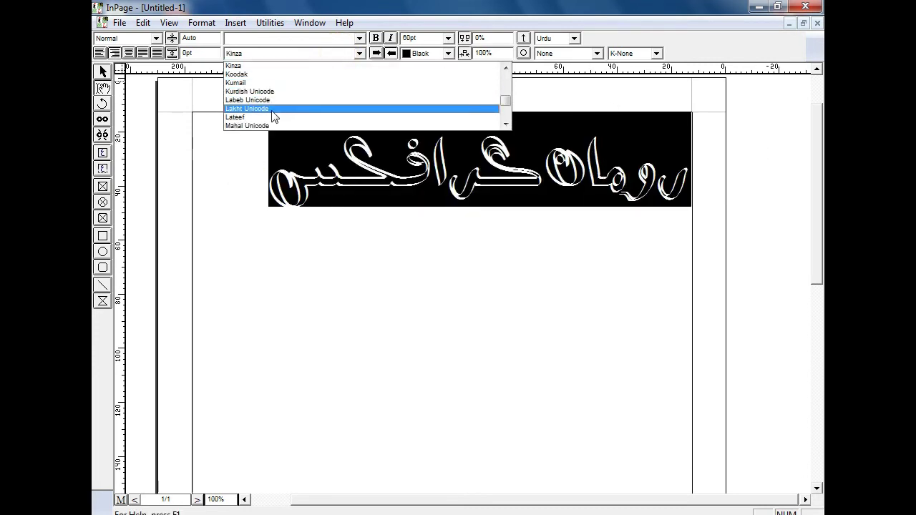
click(260, 118)
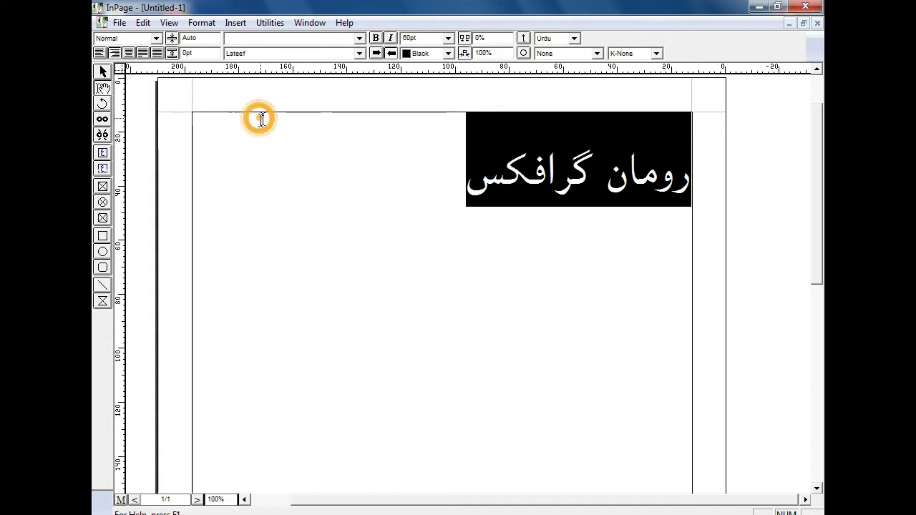
Try the selected Urdu text in the MingLiU font.
click(328, 54)
scroll(298, 112, down, 2)
scroll(298, 113, up, 1)
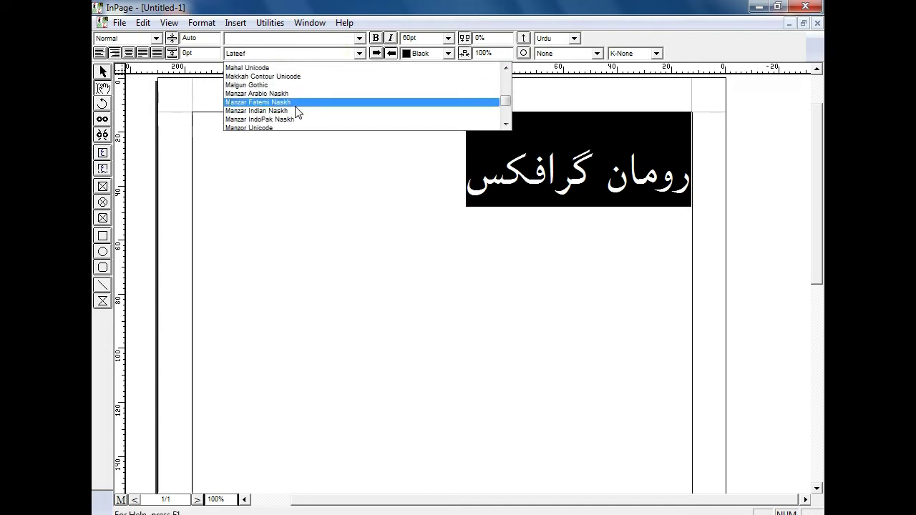
key(Up)
key(Up)
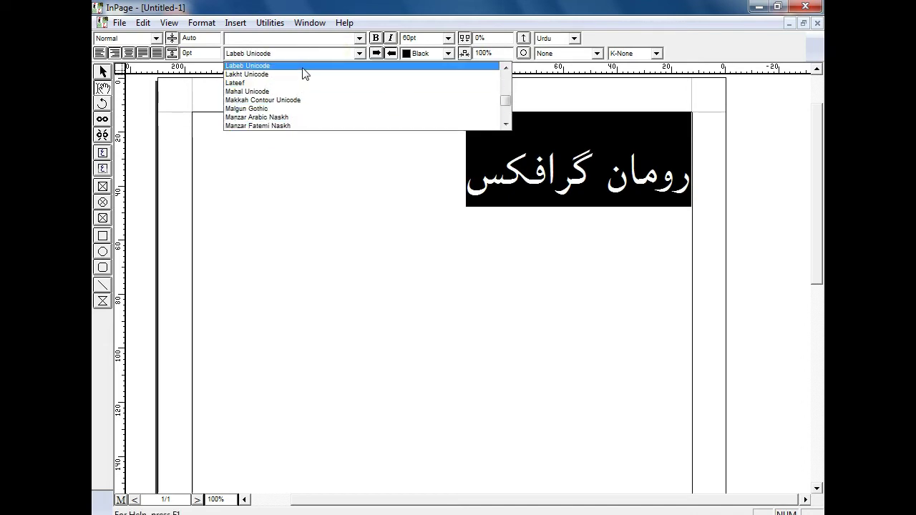
scroll(296, 108, down, 5)
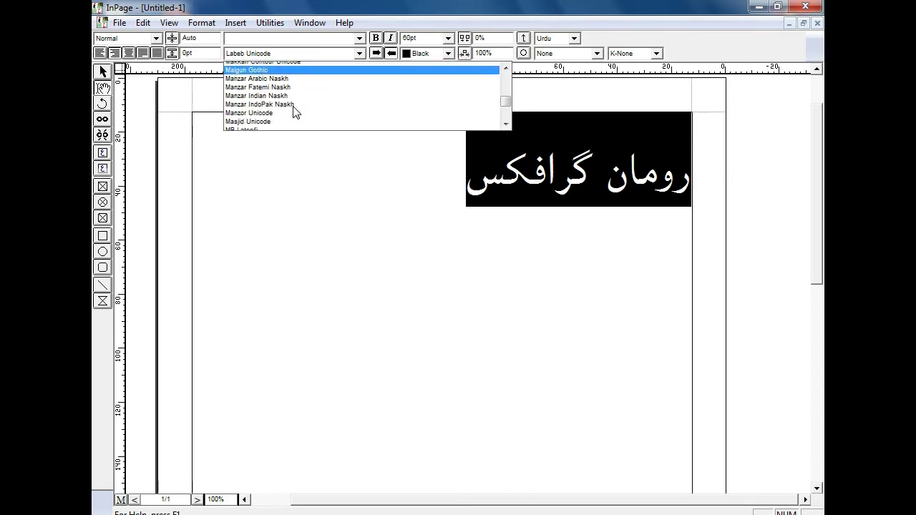
scroll(296, 109, down, 1)
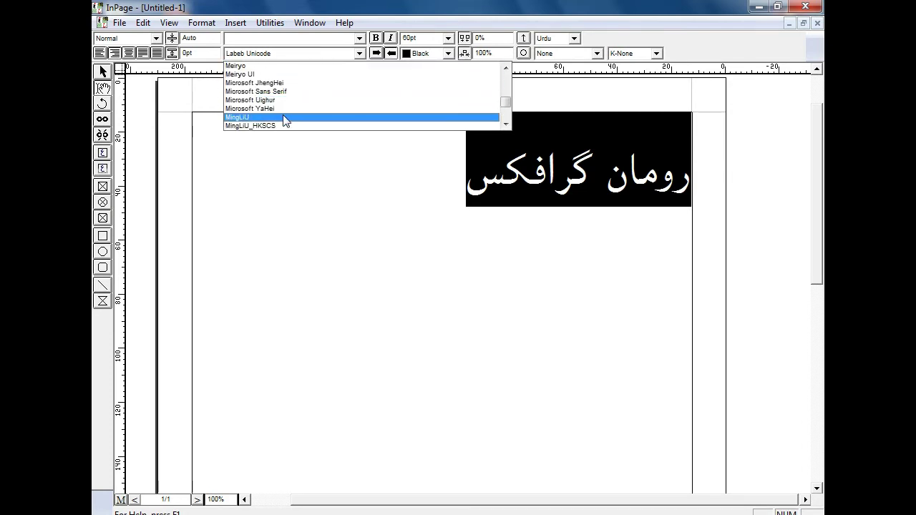
click(296, 115)
Try the selected Urdu text in the Nazli and Nihal fonts and deselect it.
click(304, 54)
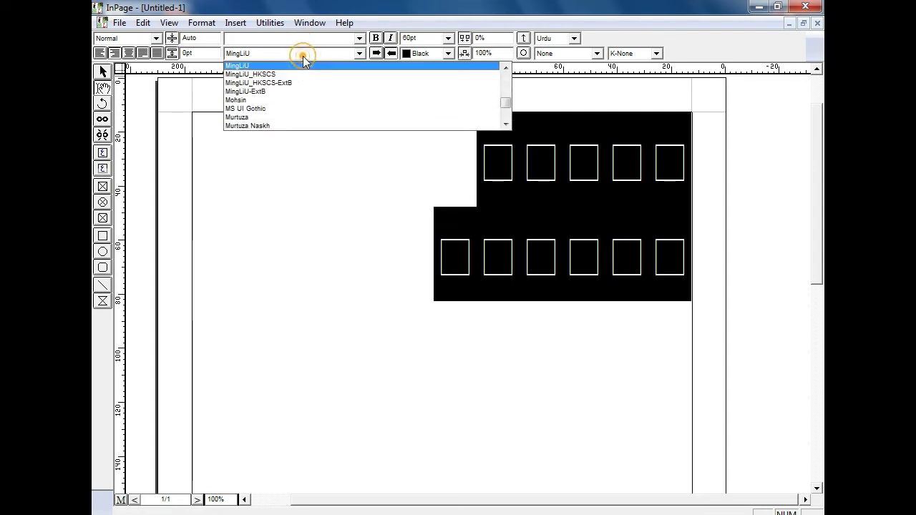
scroll(287, 100, down, 4)
click(259, 117)
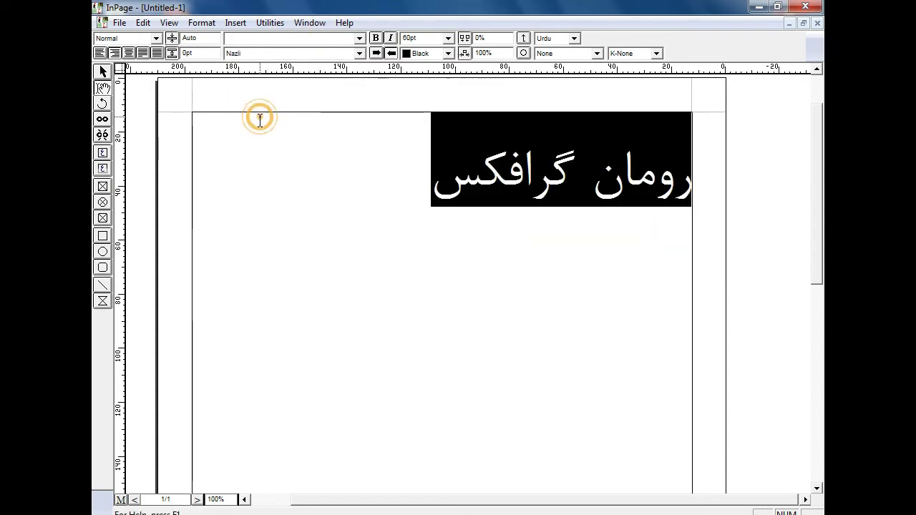
click(337, 54)
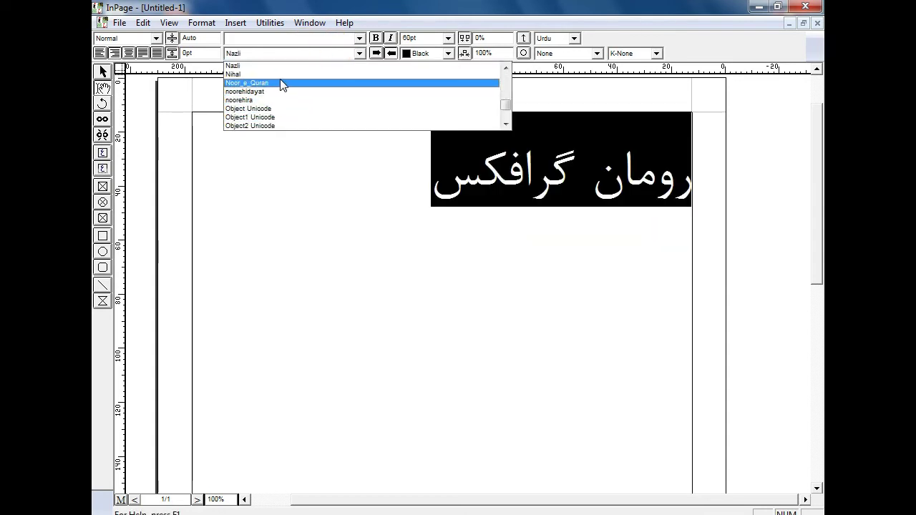
click(280, 73)
click(349, 232)
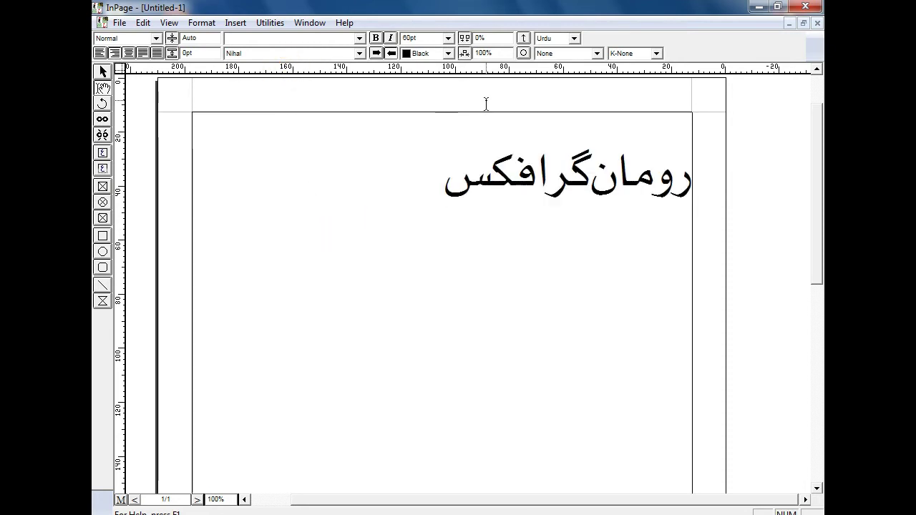
Select the whole Urdu text, change its font to Noori Nastaliq and set its kashida option to K-Always.
drag(358, 182, 376, 80)
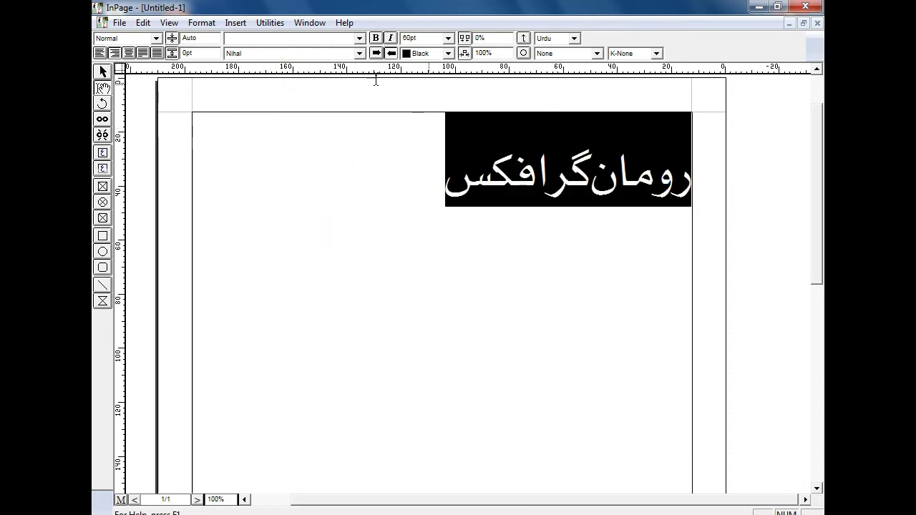
click(303, 55)
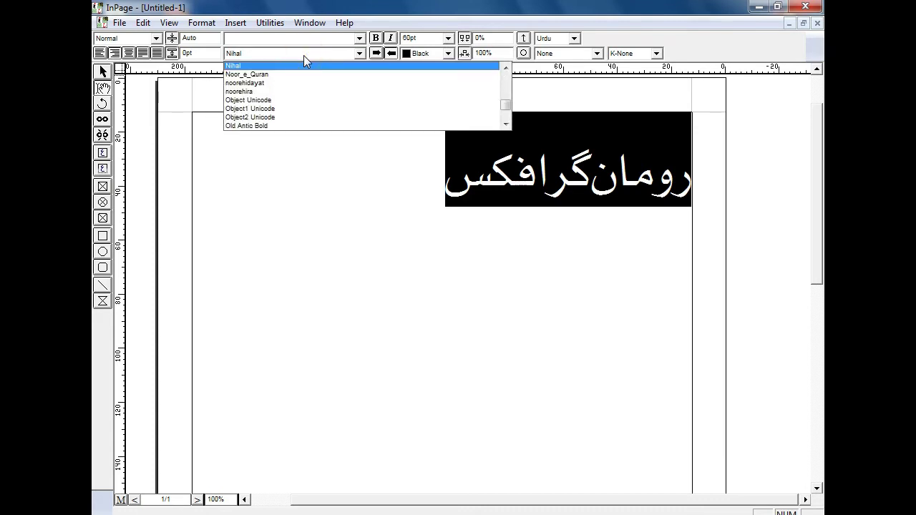
scroll(304, 55, up, 5)
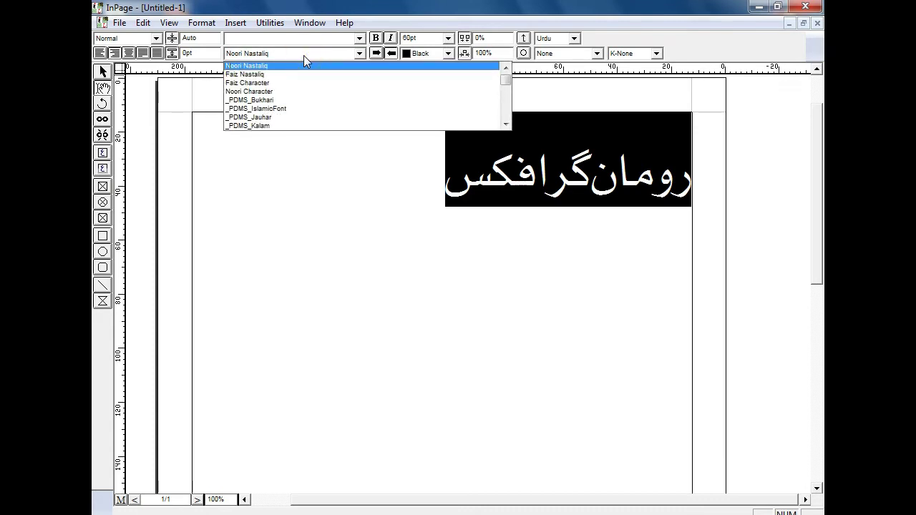
click(384, 63)
key(ctrl+a)
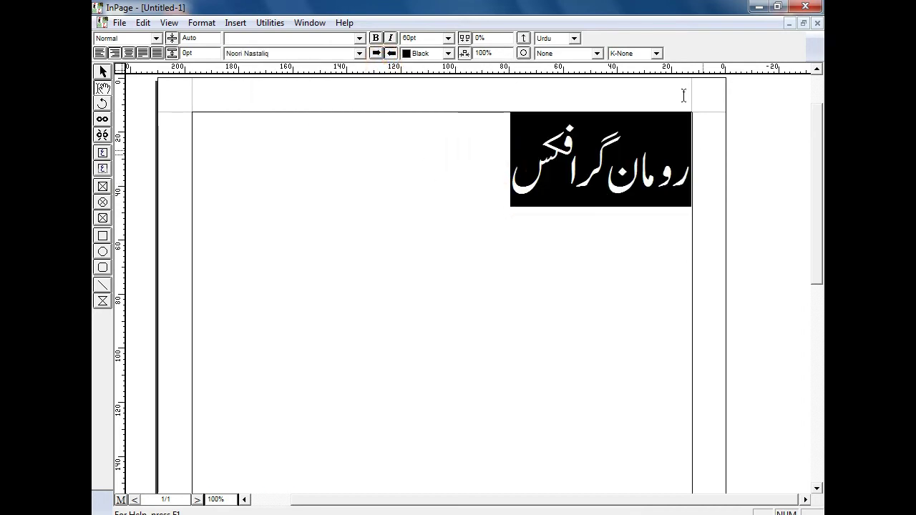
click(633, 53)
click(629, 89)
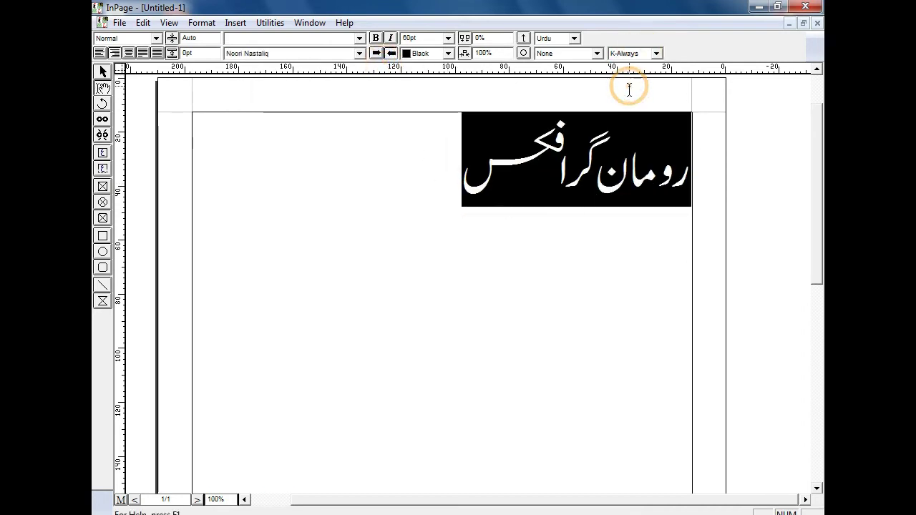
Reselect the Urdu text, change its font to Faiz Nastaliq and deselect it.
click(536, 159)
drag(461, 180, 718, 178)
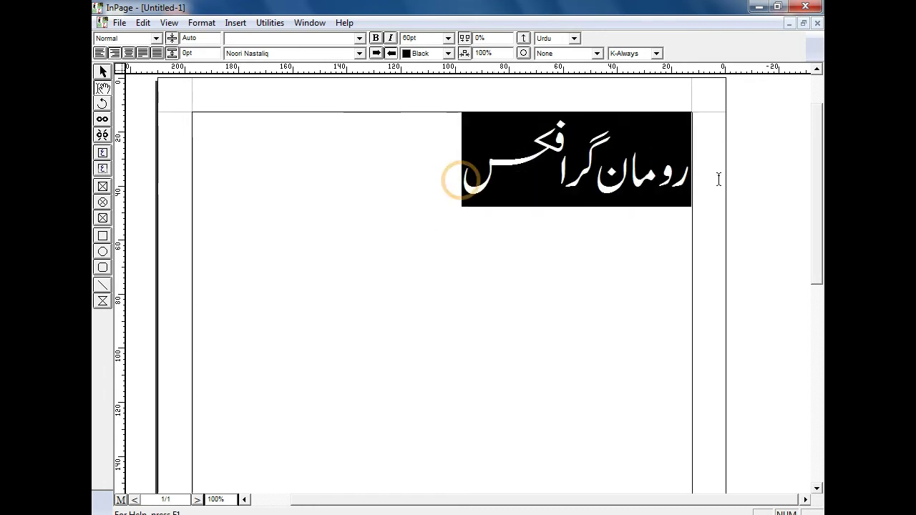
click(338, 53)
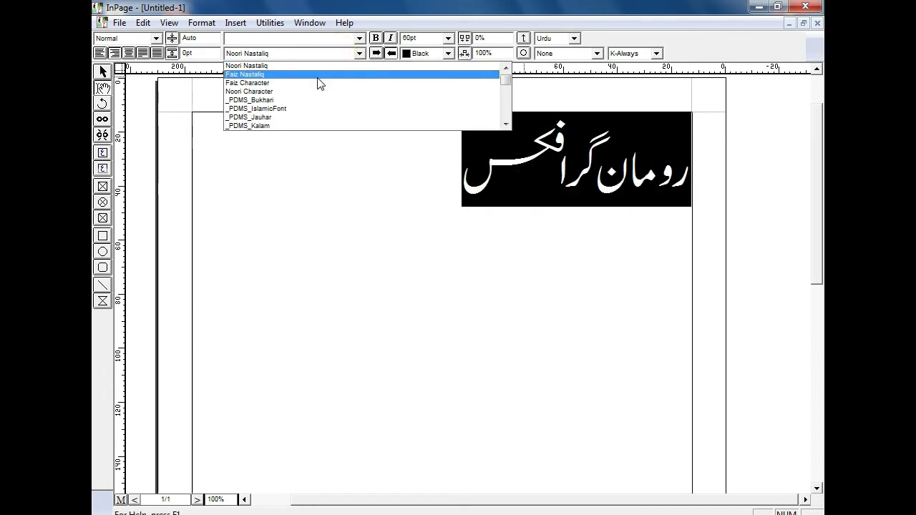
click(318, 75)
click(395, 199)
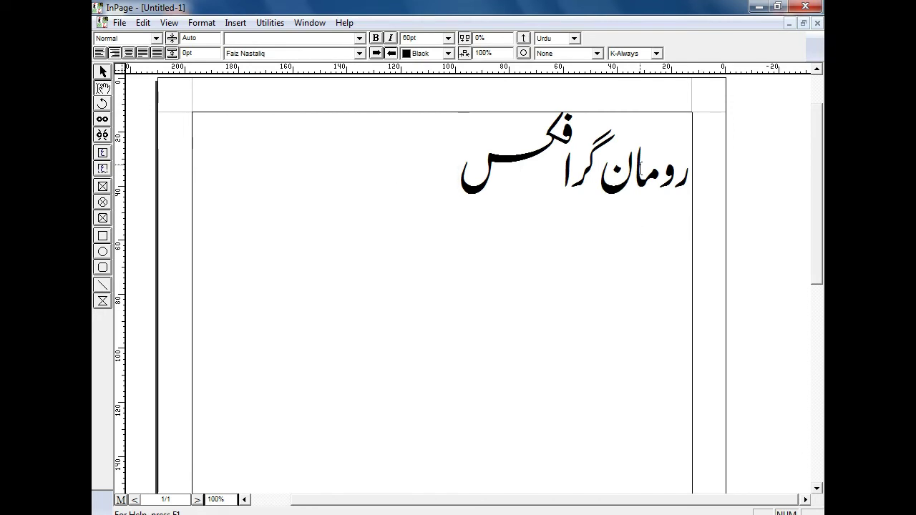
scroll(580, 188, up, 3)
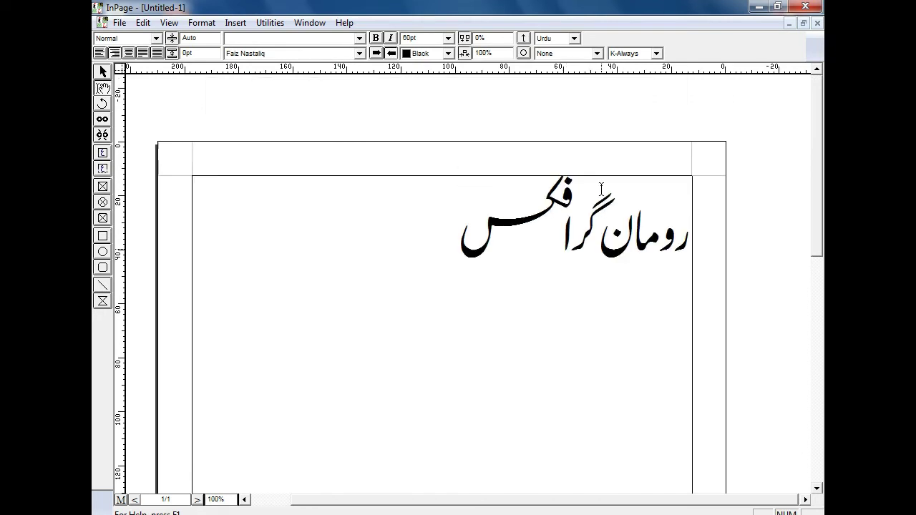
click(759, 7)
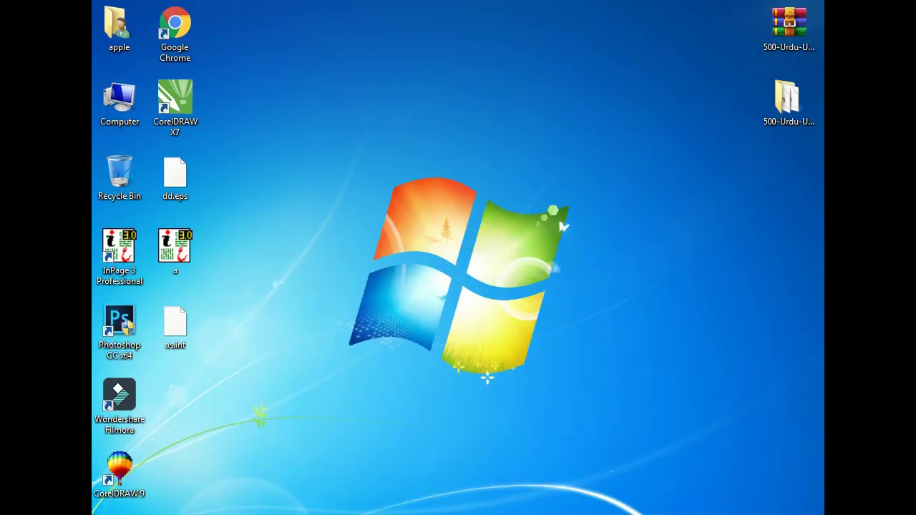
key(alt+Tab)
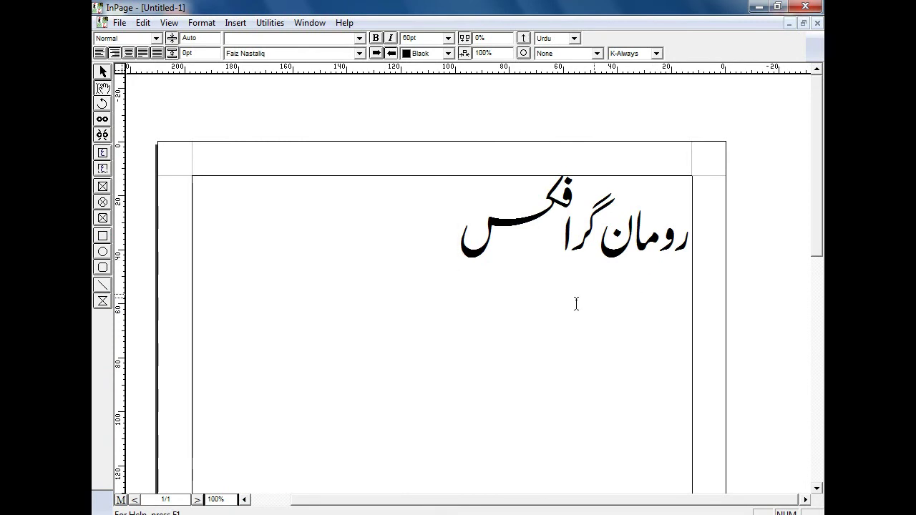
click(760, 9)
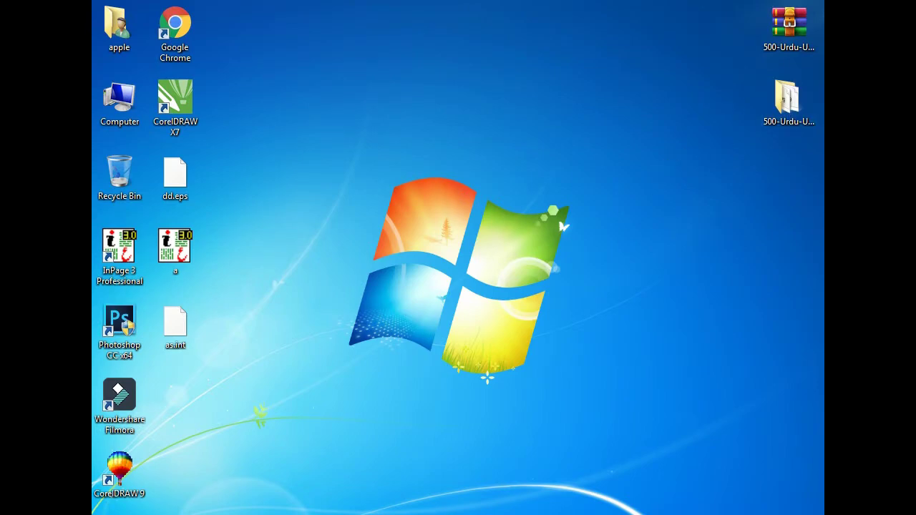
key(alt+Tab)
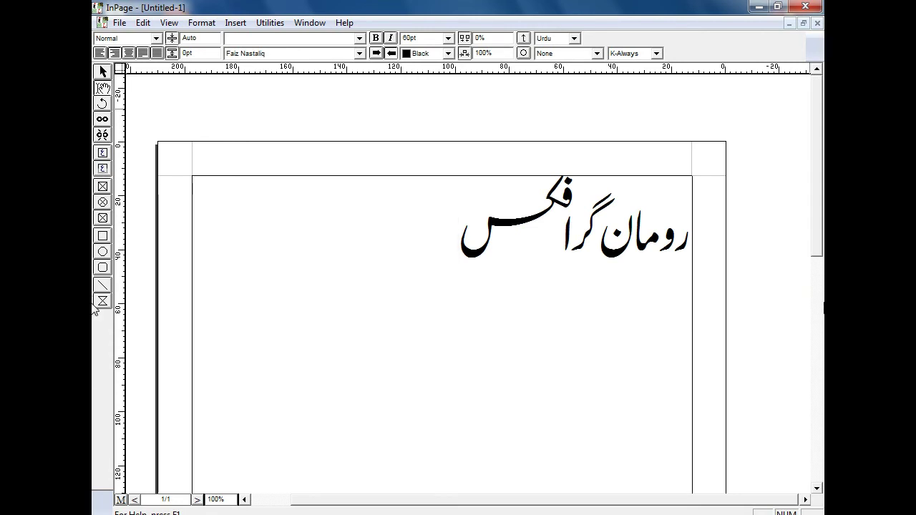
drag(816, 251, 808, 481)
scroll(763, 241, up, 10)
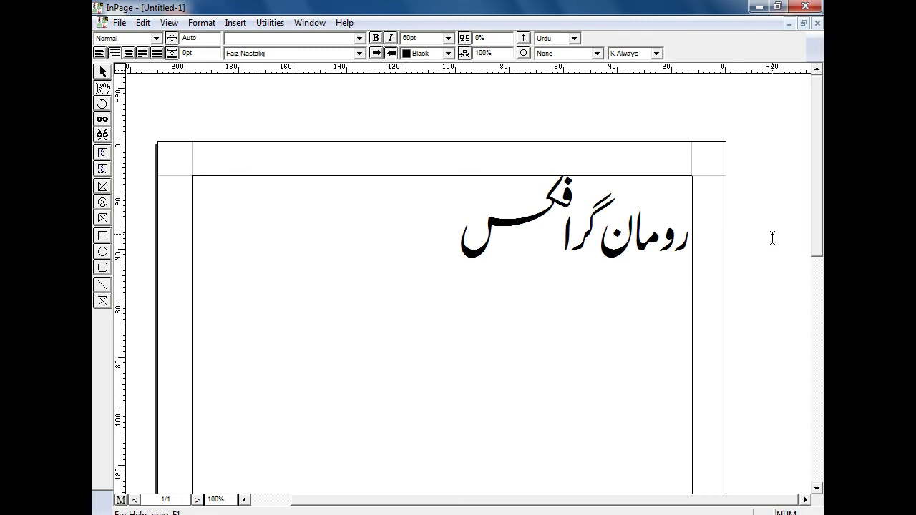
drag(419, 229, 703, 224)
click(577, 313)
click(464, 243)
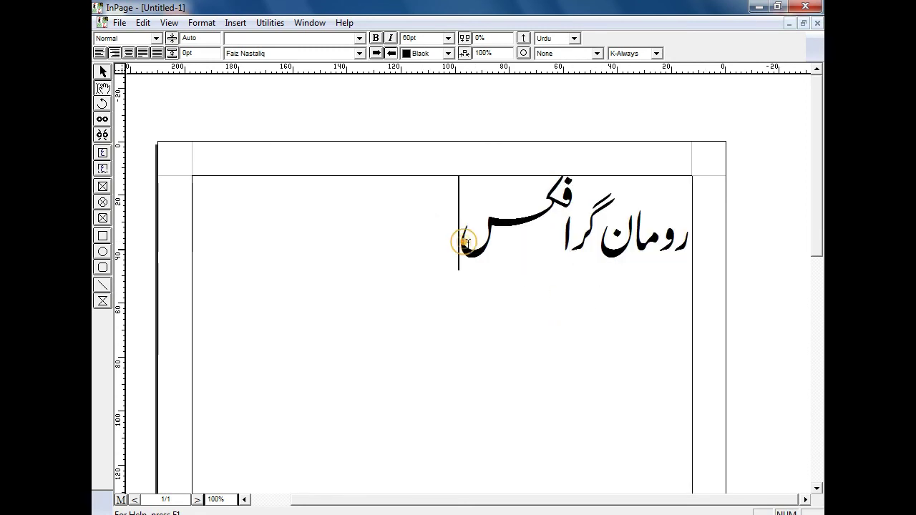
drag(464, 244, 699, 245)
click(527, 299)
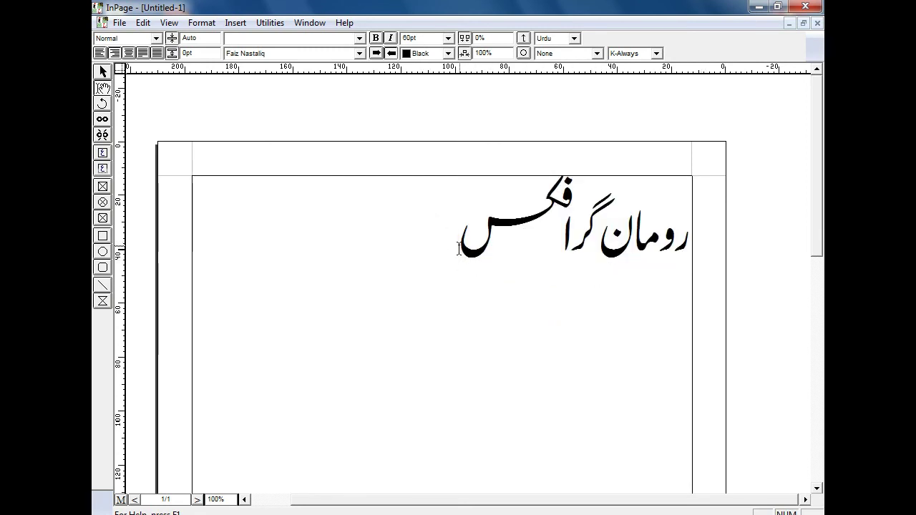